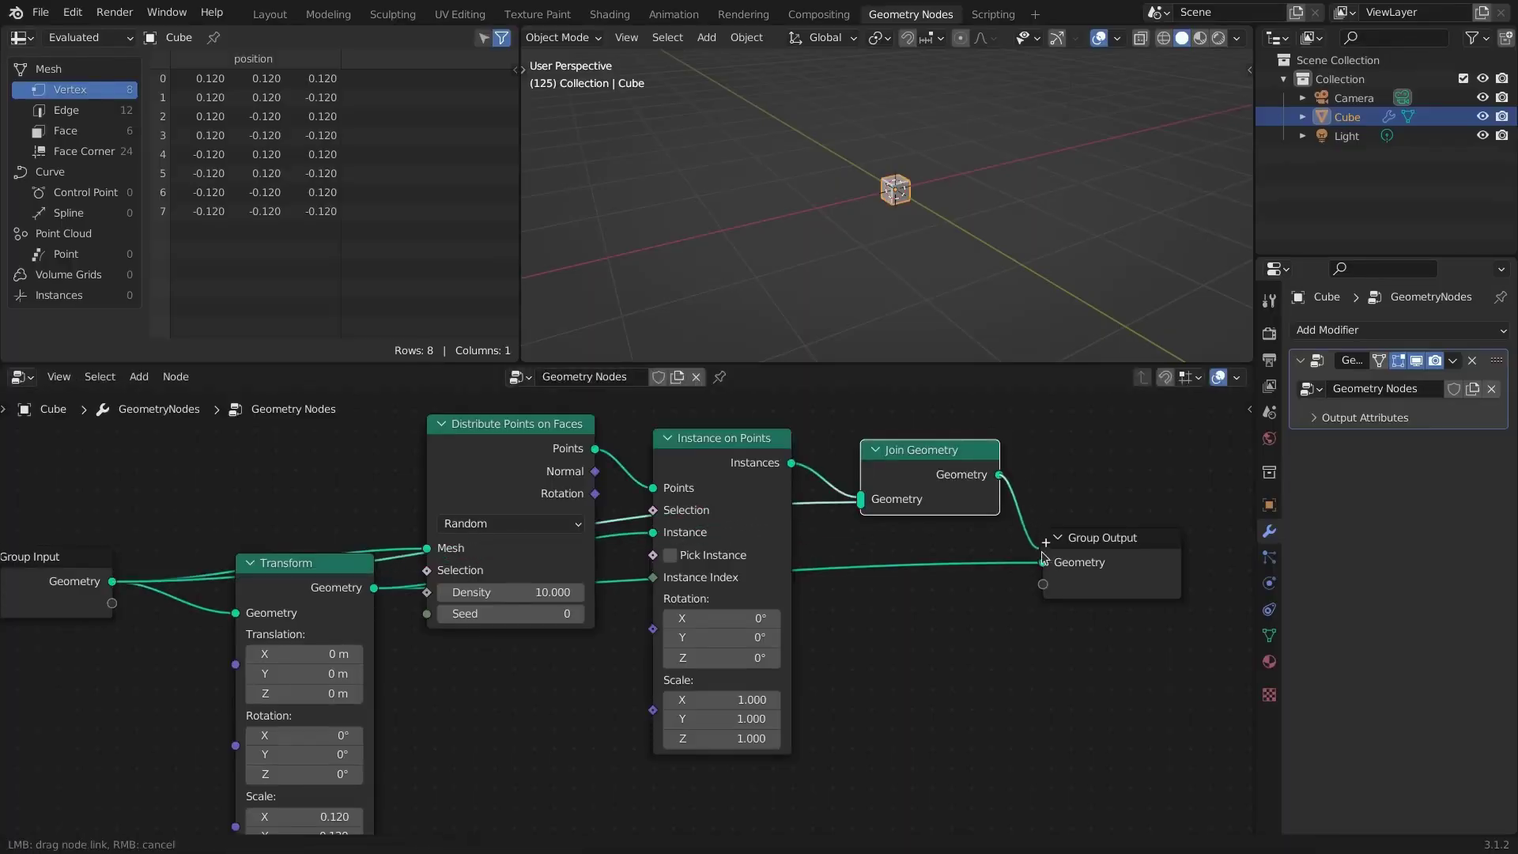
Wire Join Geometry into the Group Output and raise the scatter density to 54.3.
left_click_drag(1044, 558, 1043, 562)
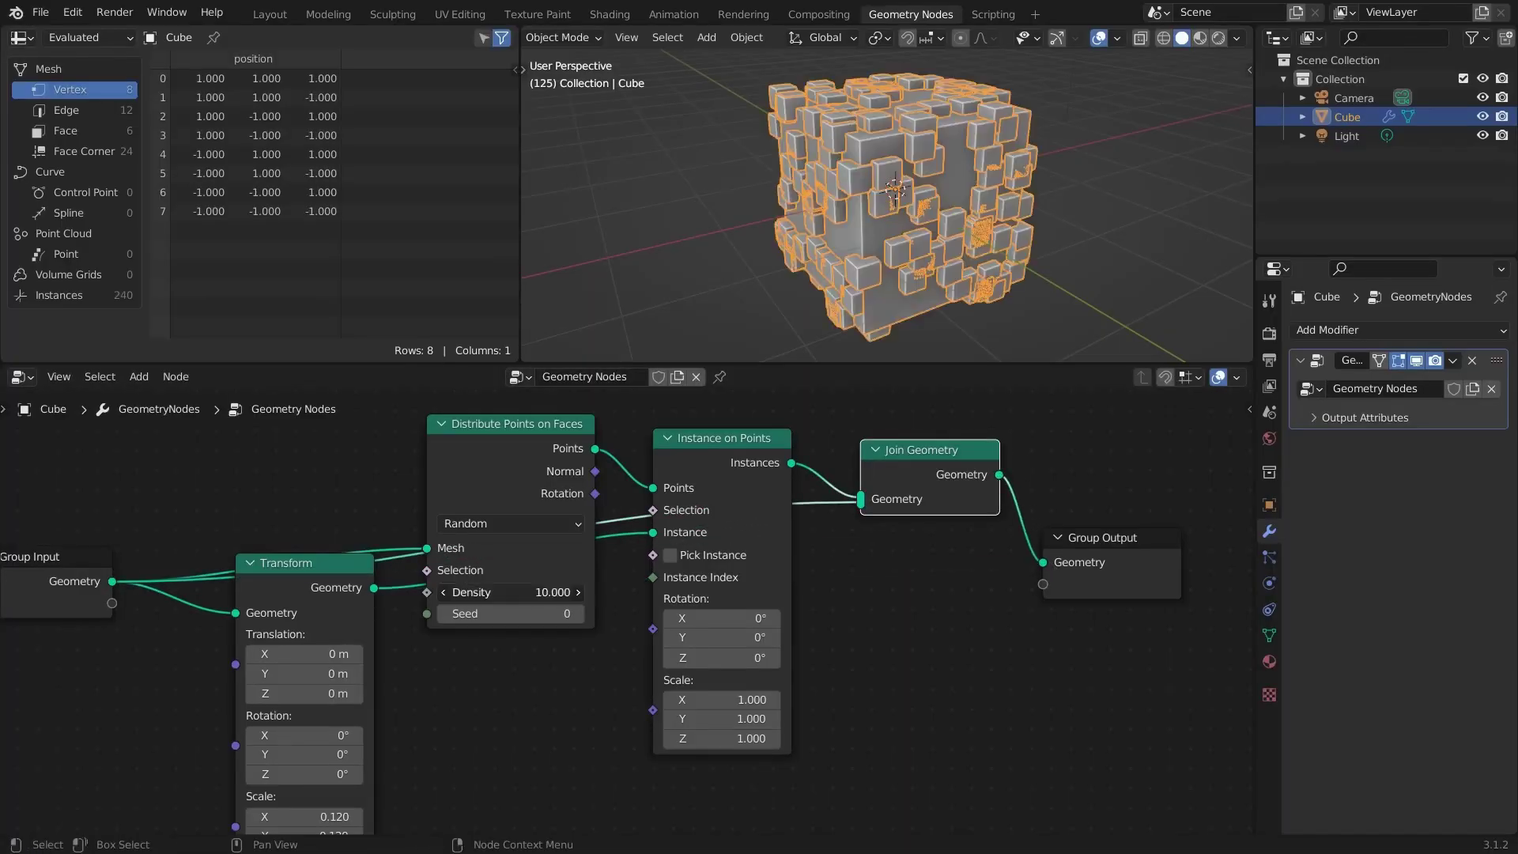
left_click_drag(510, 592, 554, 592)
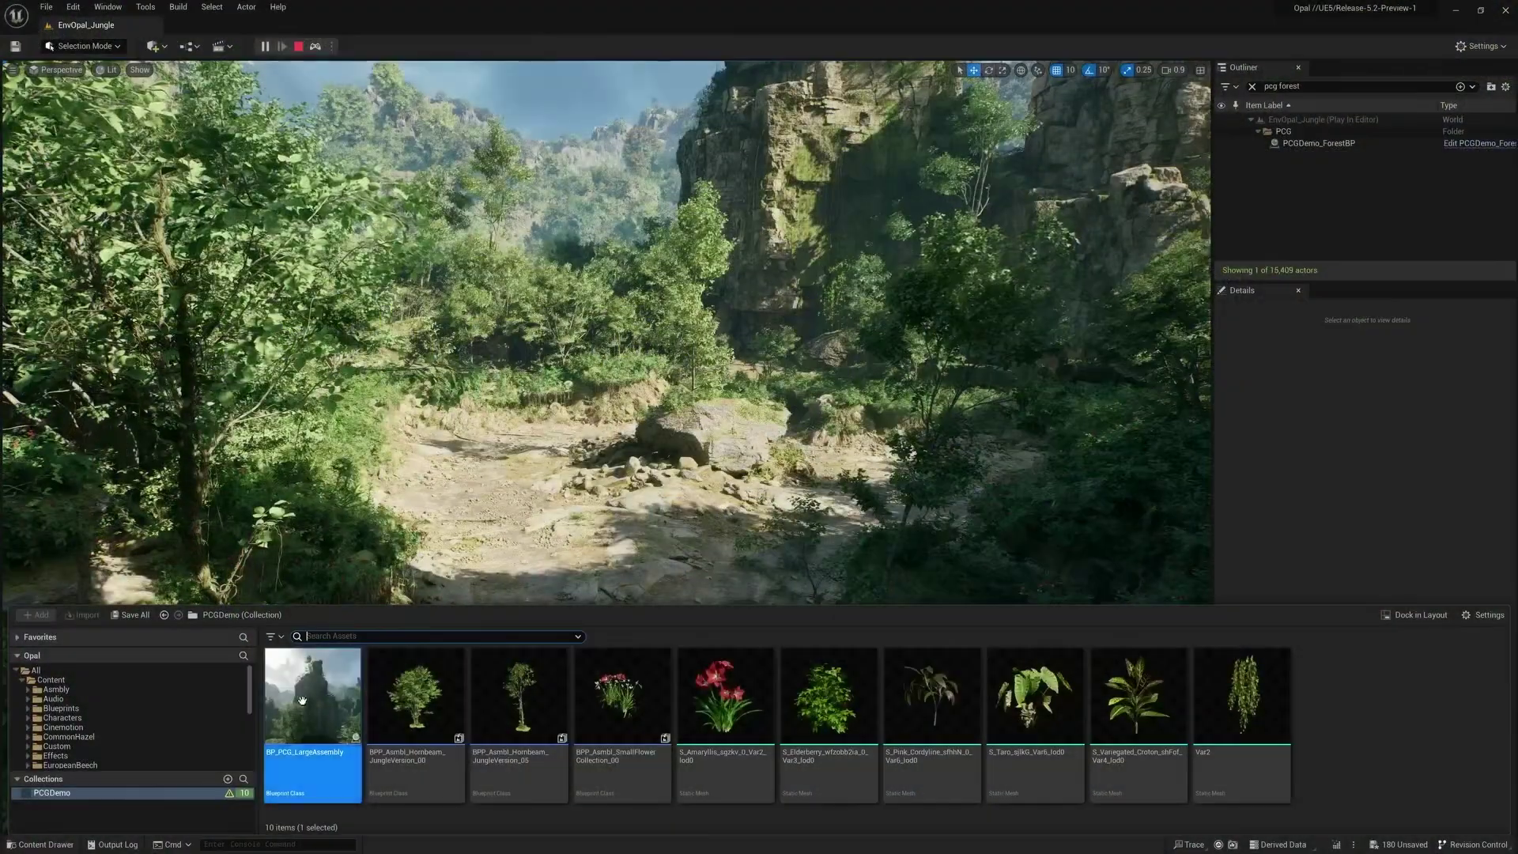
Drop BP_PCG_LargeAssembly into the jungle gorge and enlarge its radius into a rocky landslide.
left_click_drag(684, 474, 646, 474)
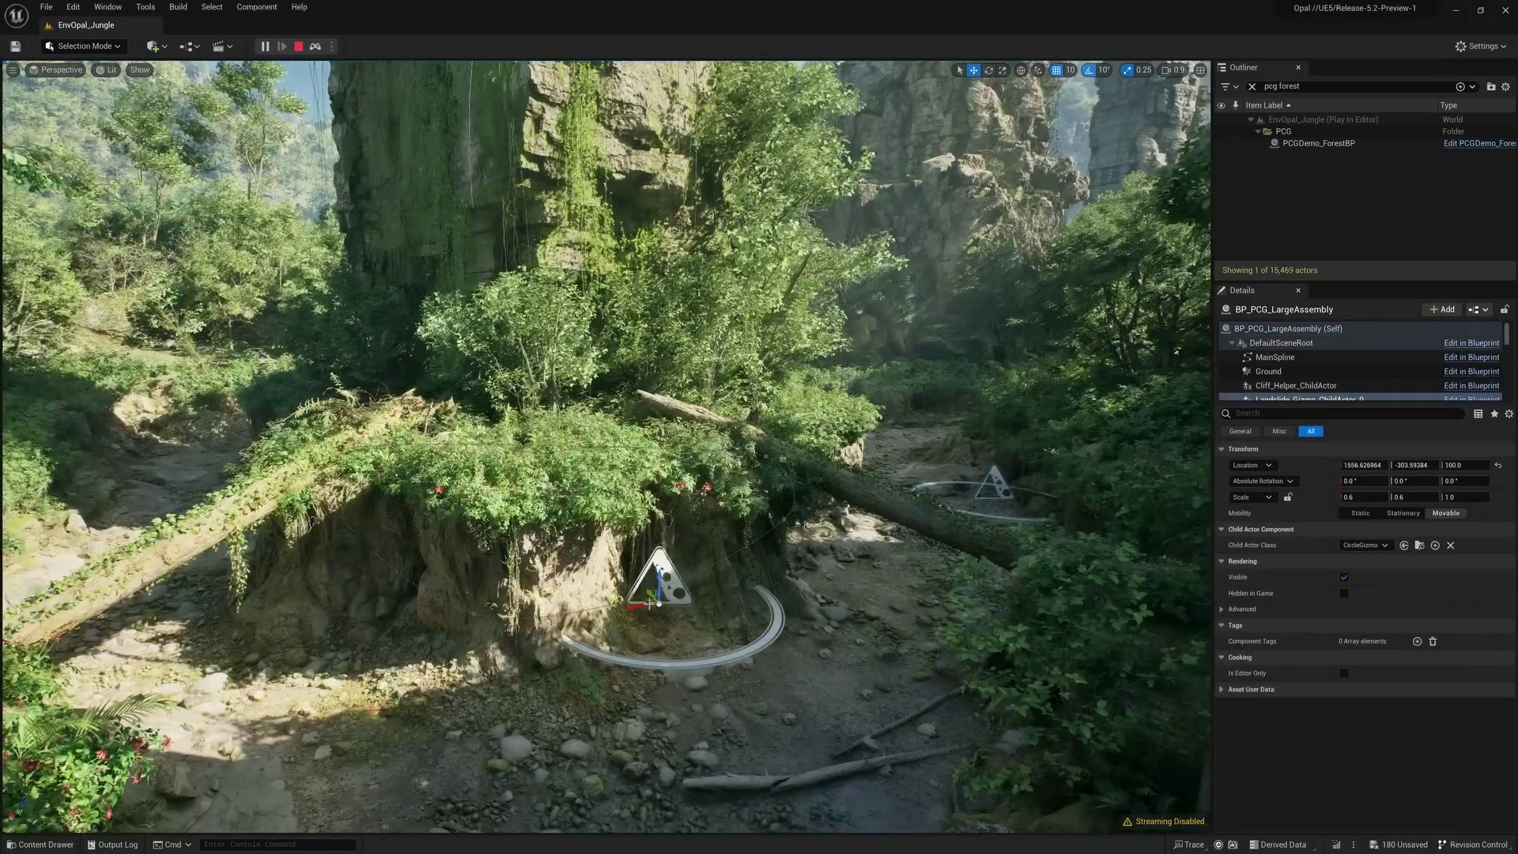
left_click_drag(679, 632, 696, 617)
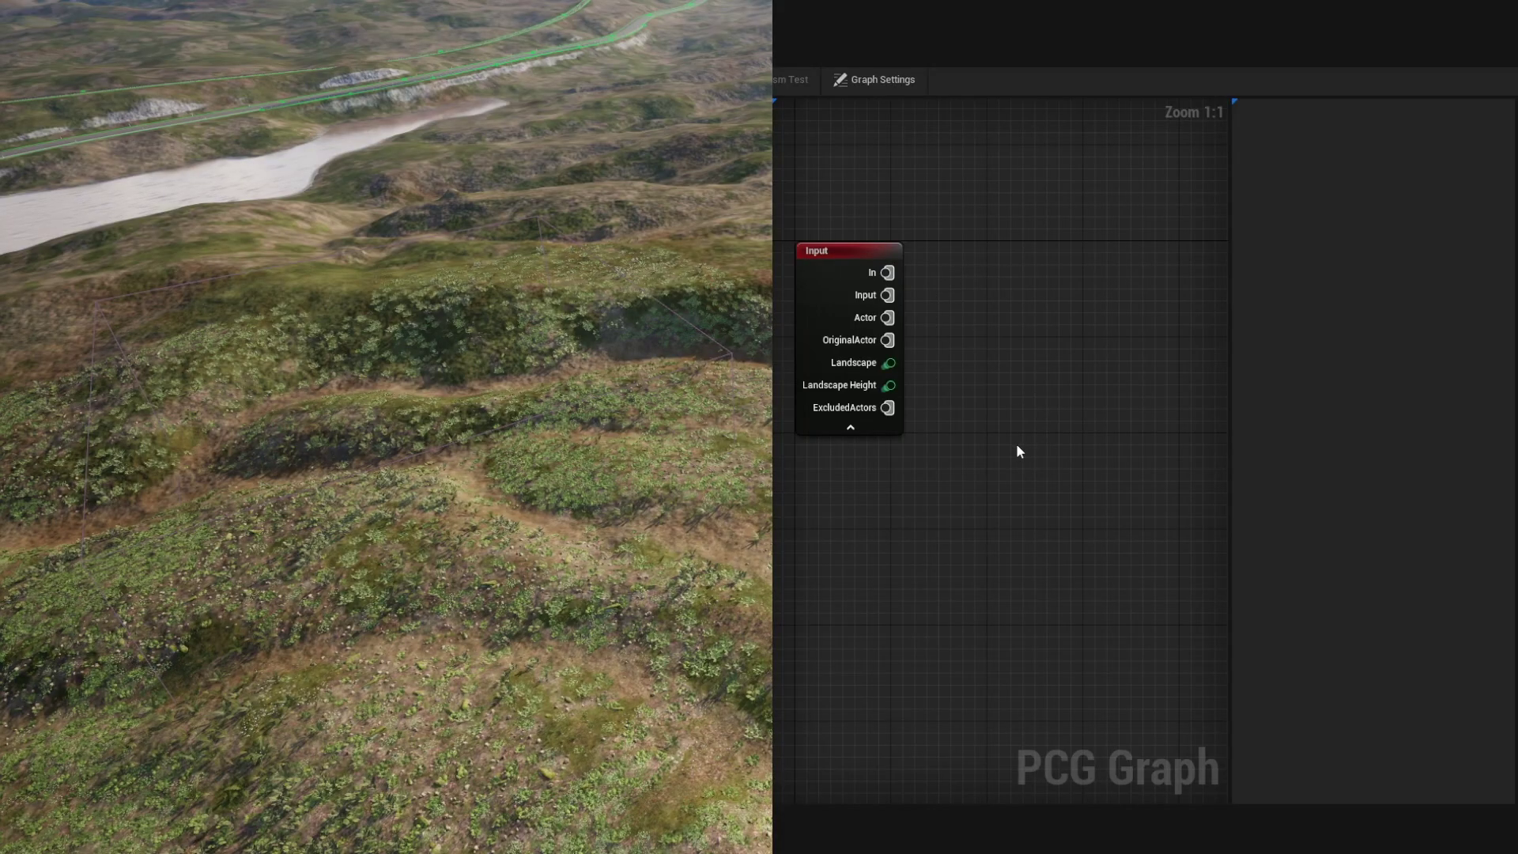
Add a Surface Sampler off the Landscape output with debug points shown.
left_click_drag(888, 363, 949, 364)
type("surface")
key("Return")
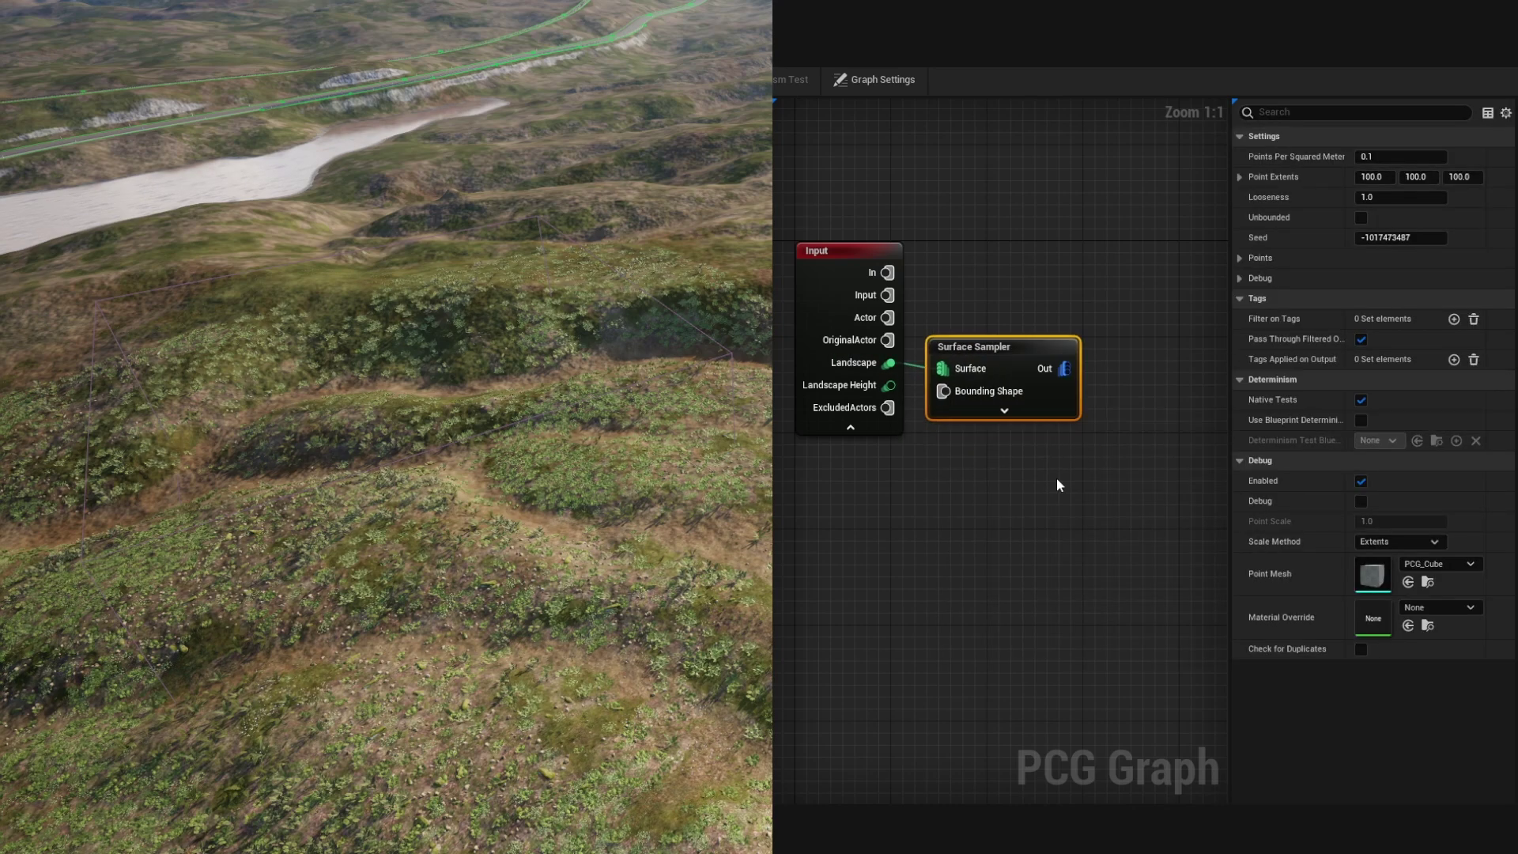
key("d")
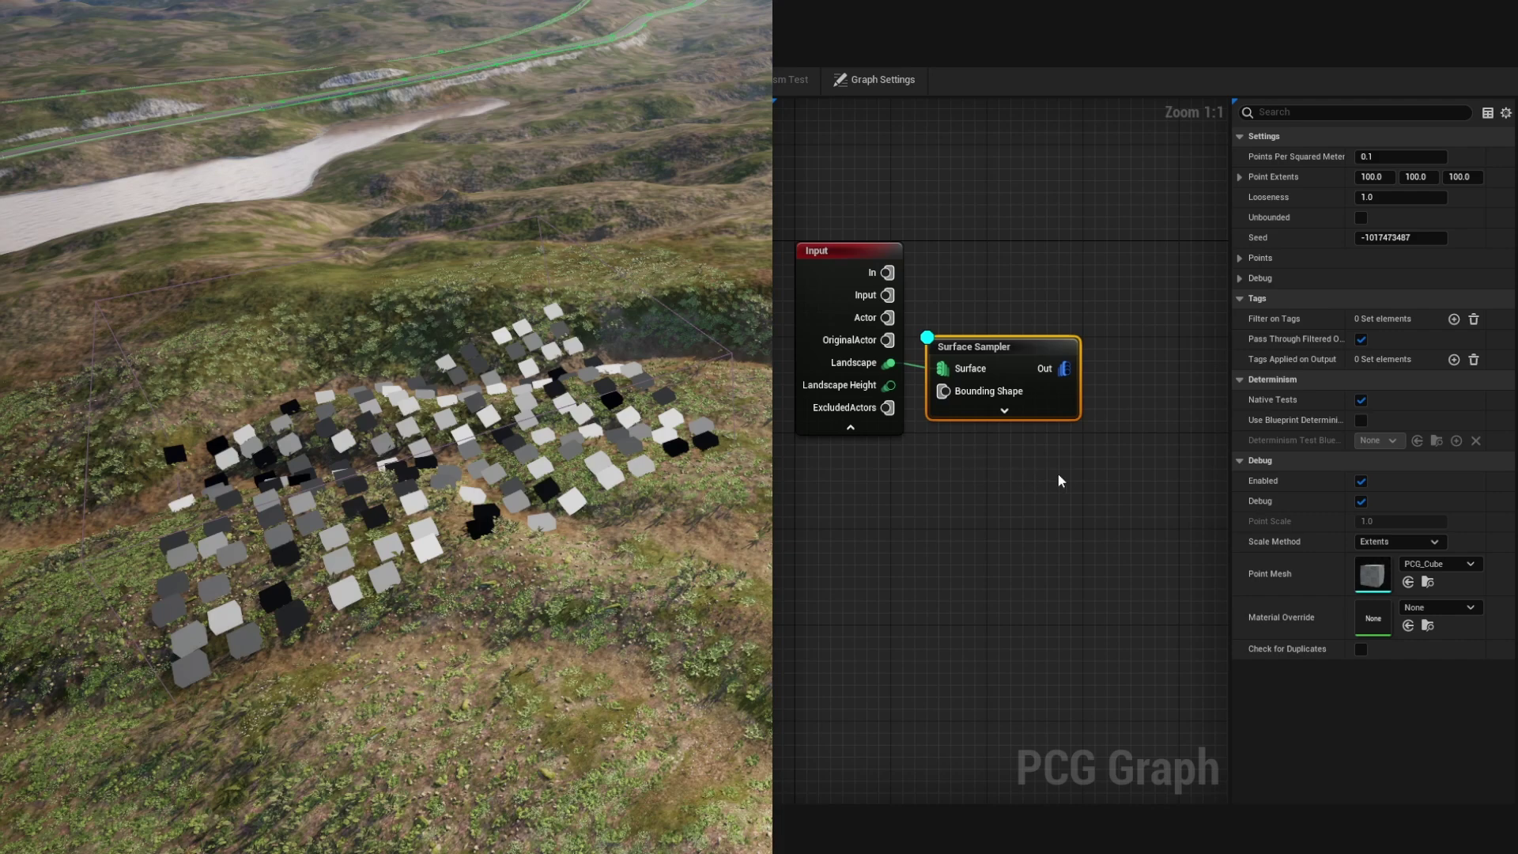
right_click_drag(1052, 480, 942, 472)
Add a Density Filter after the sampler with its lower bound raised to 0.82.
left_click_drag(994, 371, 1001, 370)
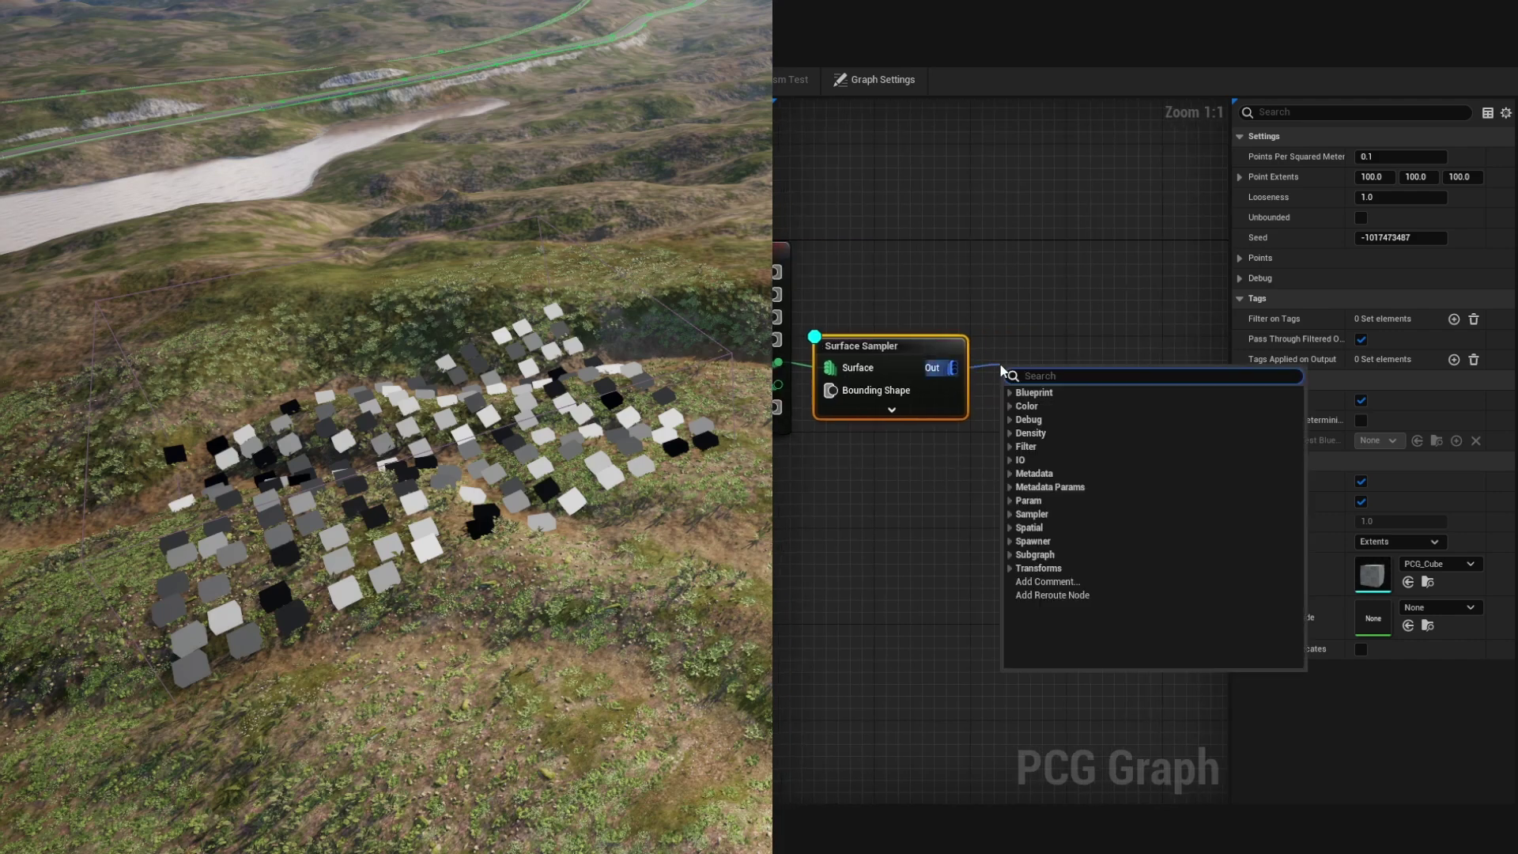
type("density filt")
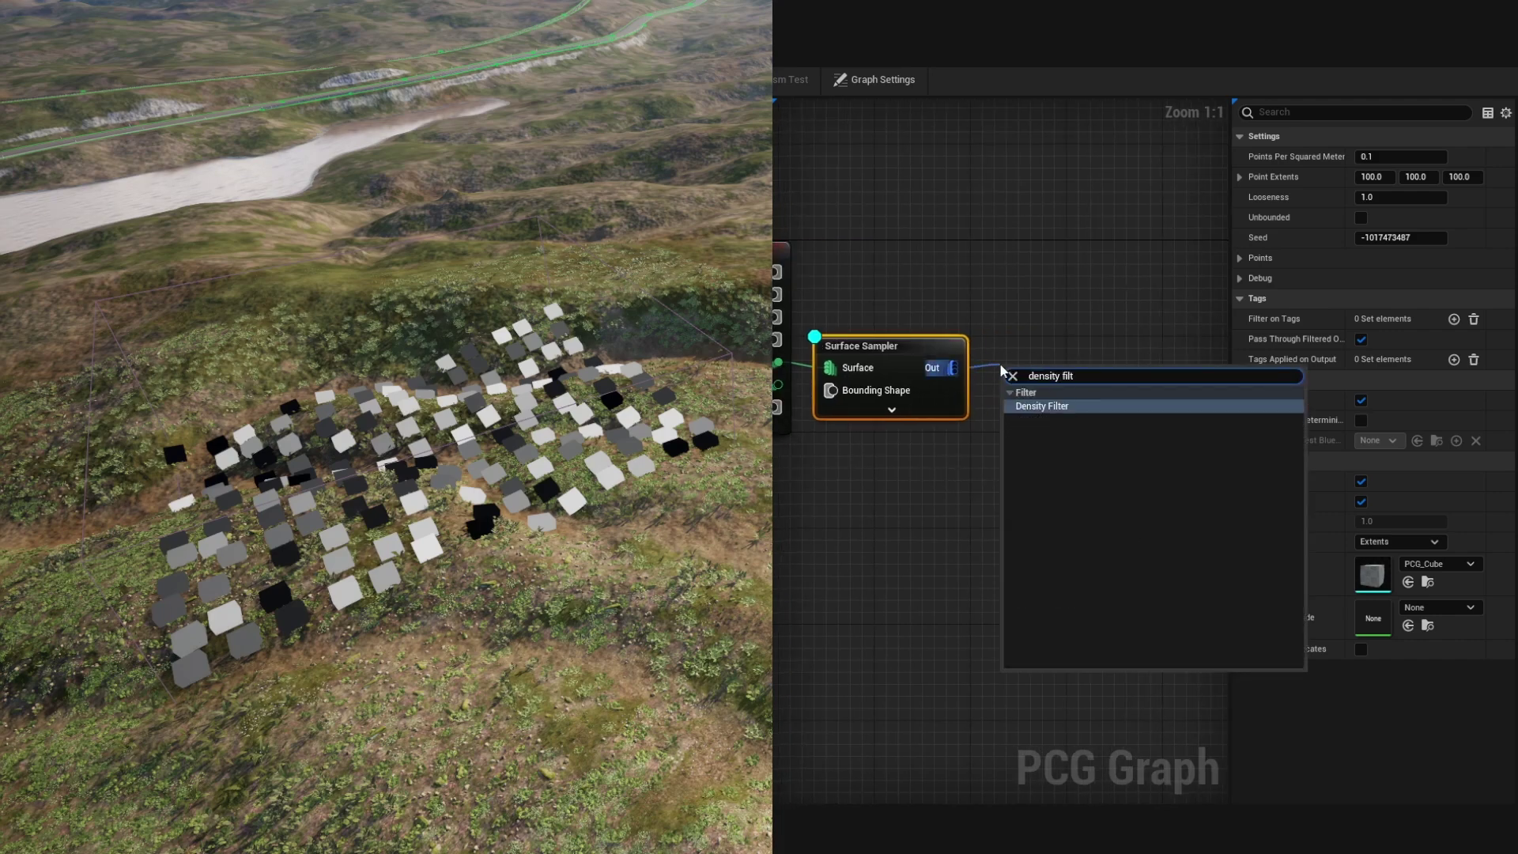
key("Return")
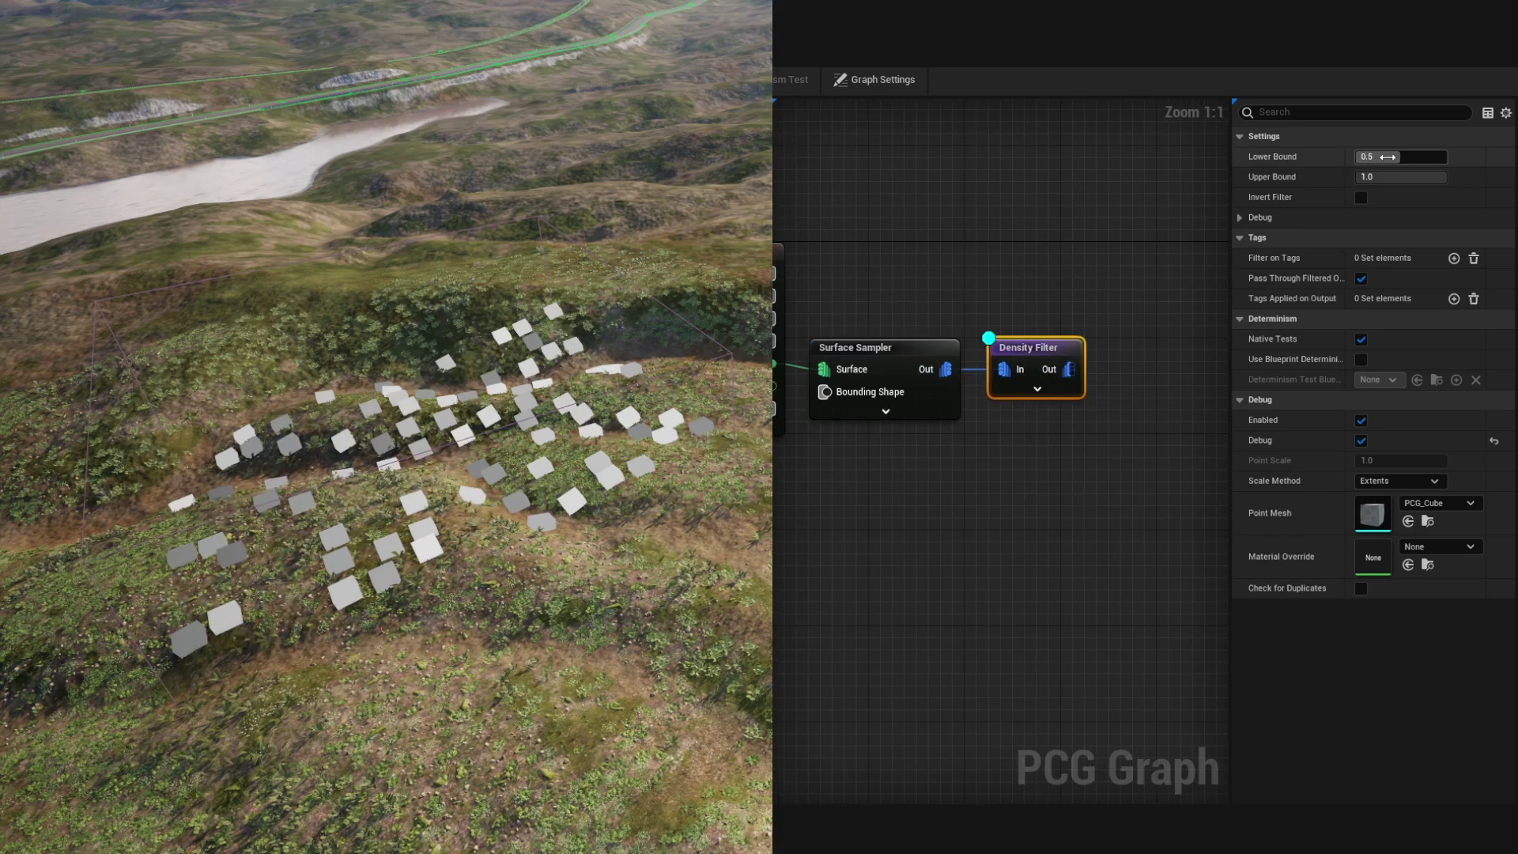
mouse_move(1400, 157)
left_mouse_down()
mouse_move(1386, 157)
mouse_move(1424, 157)
left_mouse_up()
right_click_drag(1084, 478, 1014, 477)
Add a Transform Points node randomising scale between 0.8 and 1.2.
left_click_drag(999, 368, 1050, 382)
type("transform point")
key("Return")
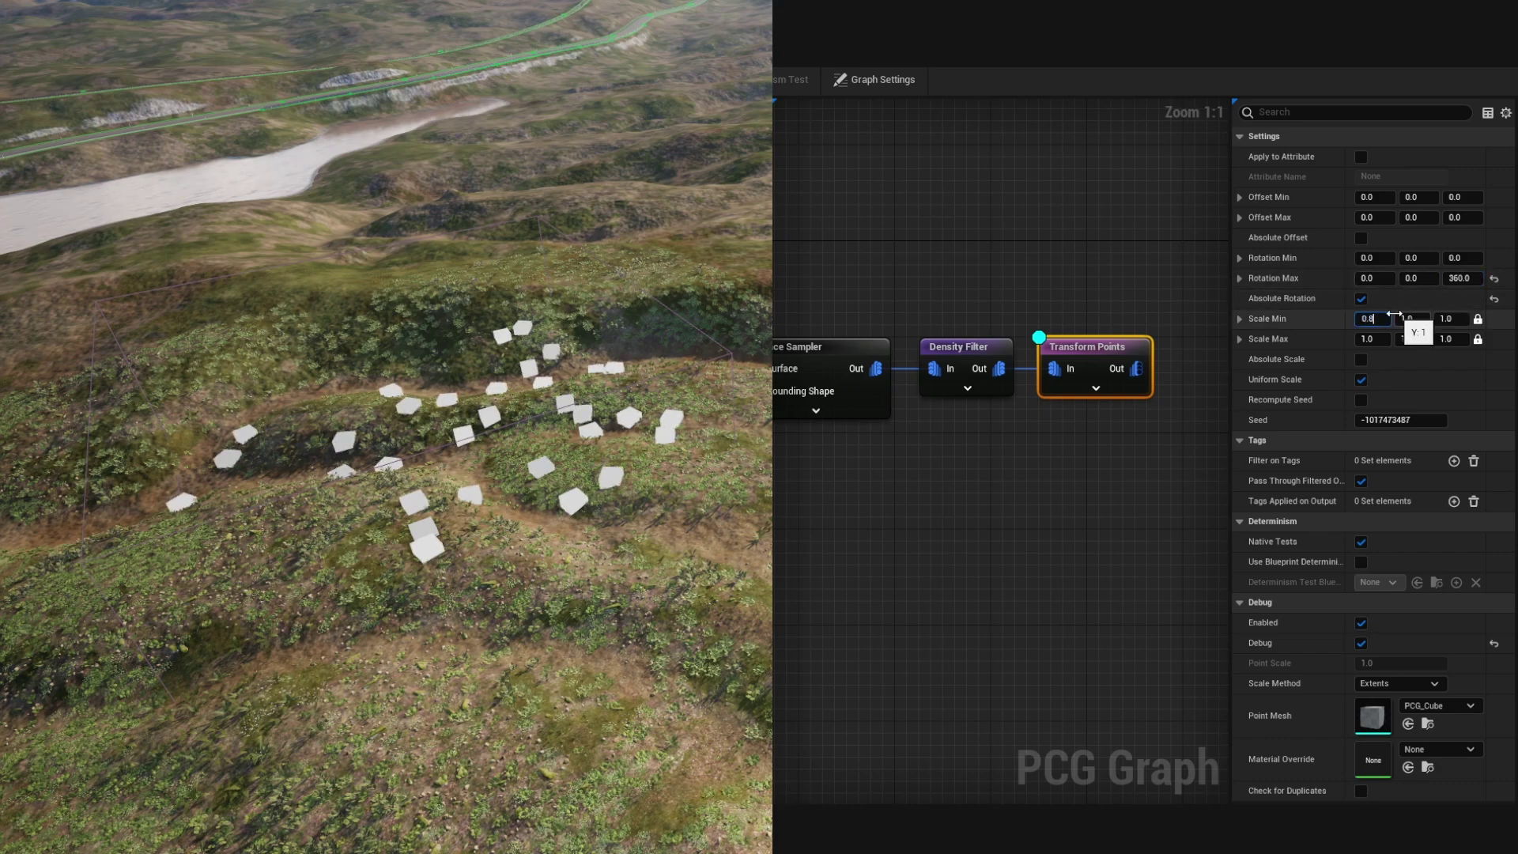
left_click(1380, 340)
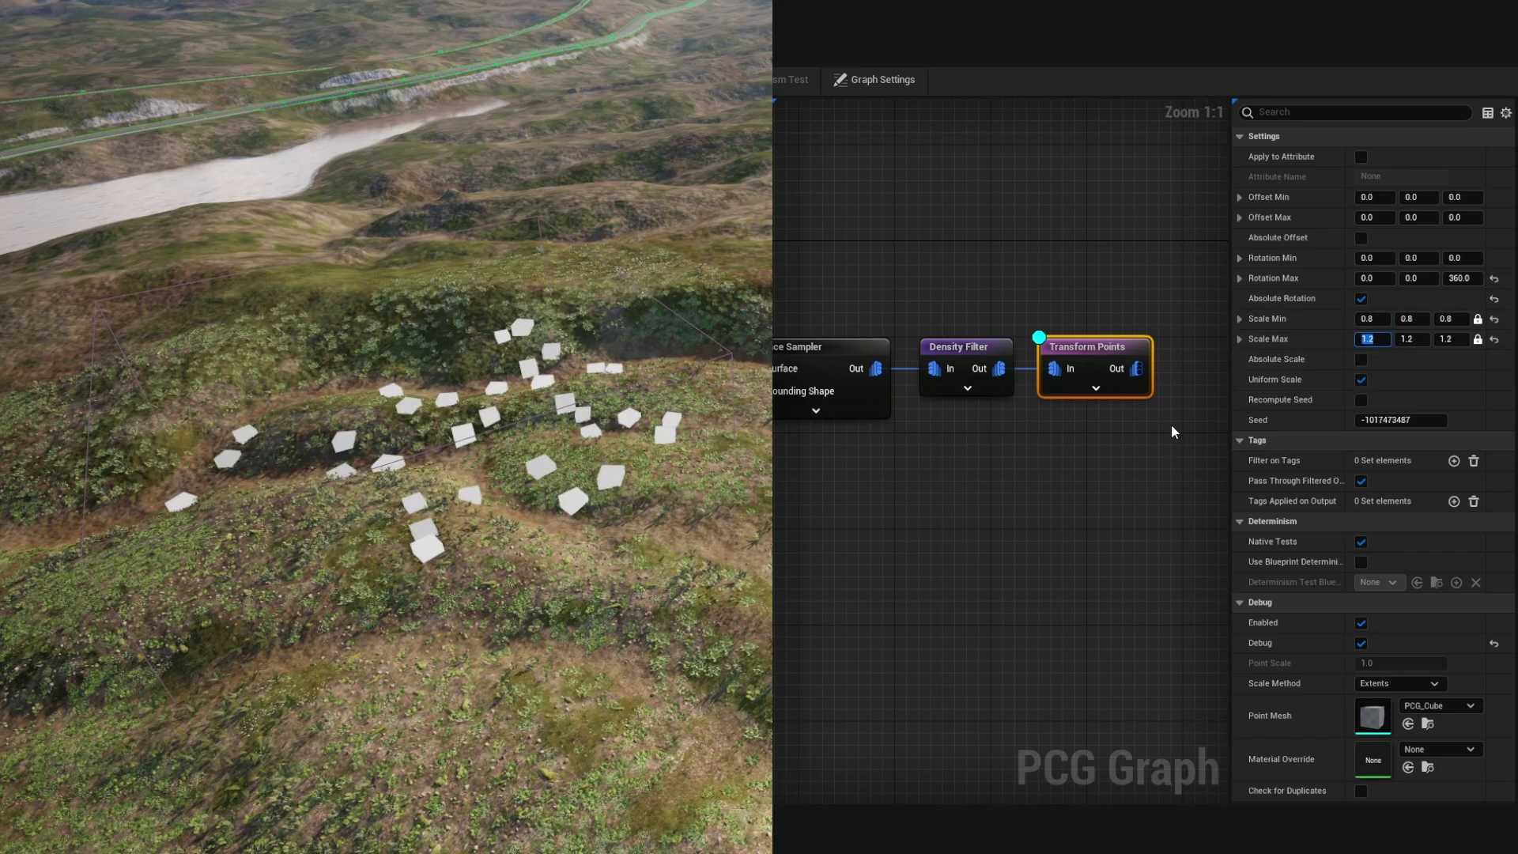
Feed Transform Points into a new StaticMeshSpawner node.
right_click_drag(1147, 471, 1043, 405)
left_click_drag(1032, 369, 1076, 369)
type("static mesh")
key("Return")
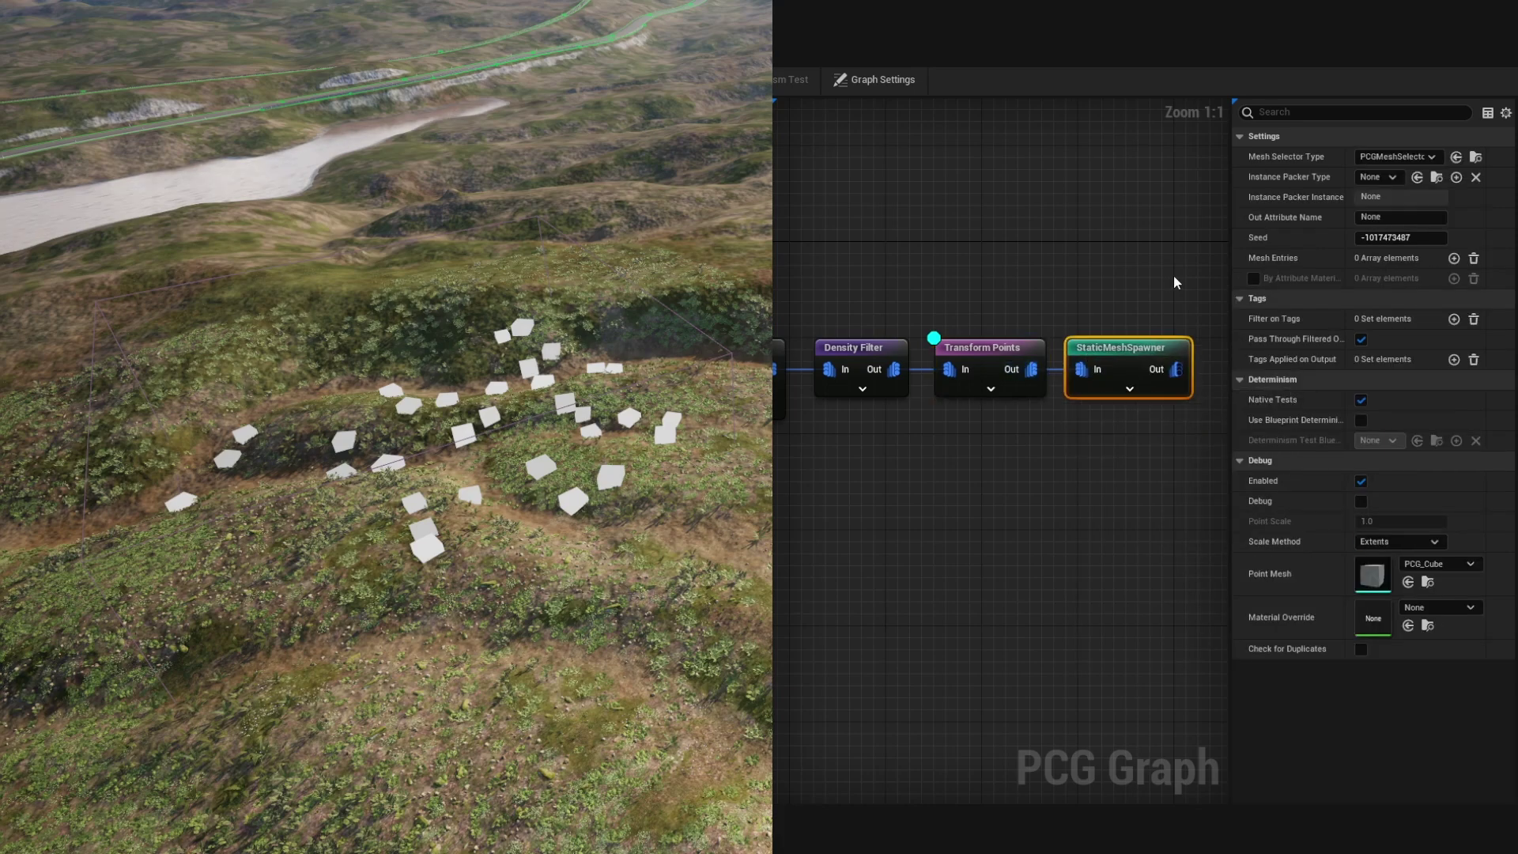
Add a spawner mesh entry using SM_birch_a_spring.
left_click(1454, 258)
left_click(1420, 556)
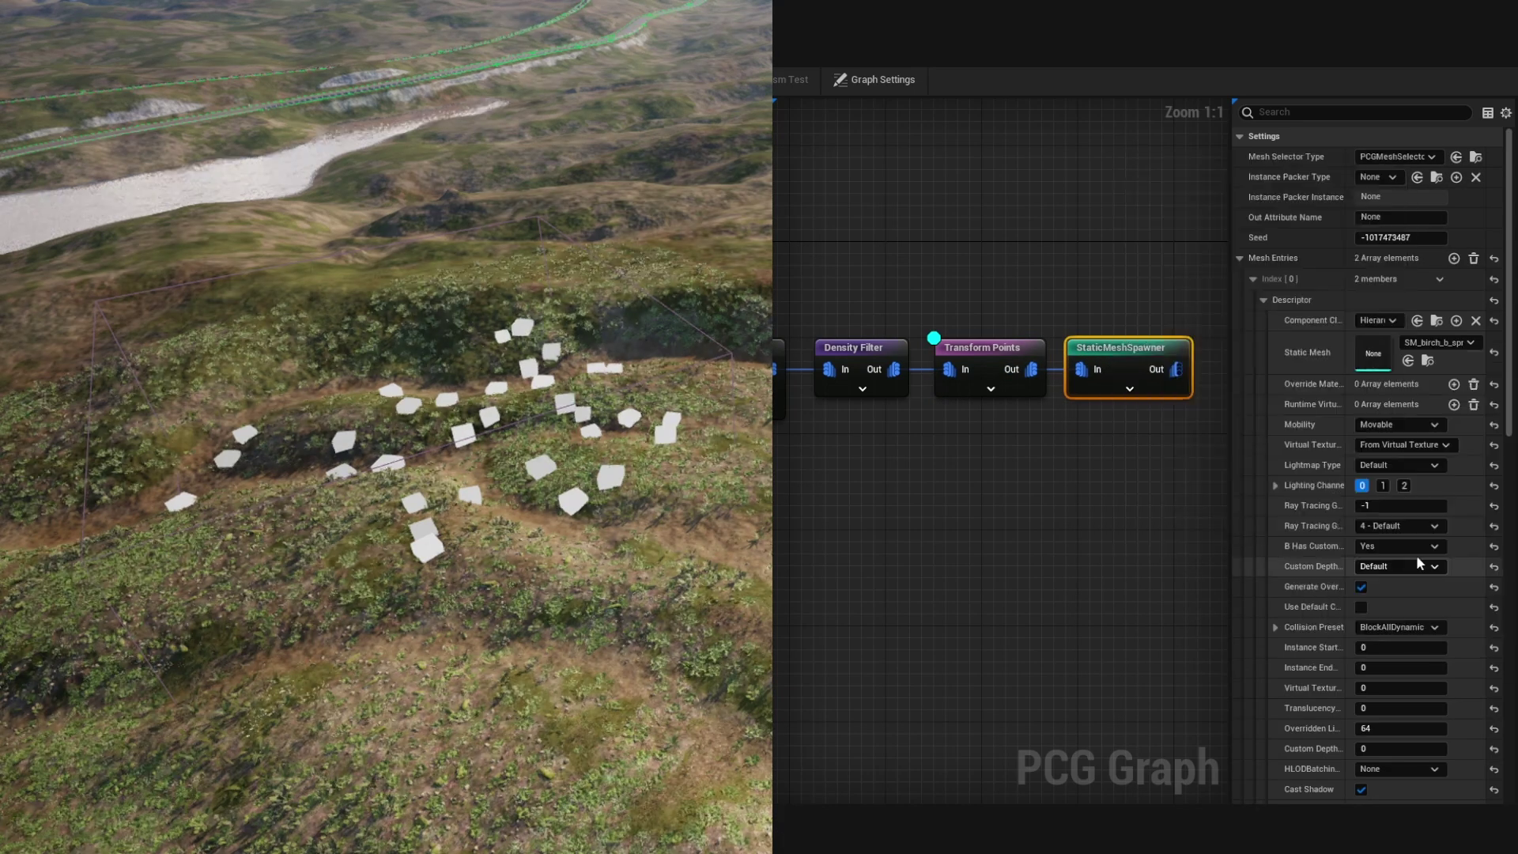
left_click(1411, 563)
left_click(1413, 590)
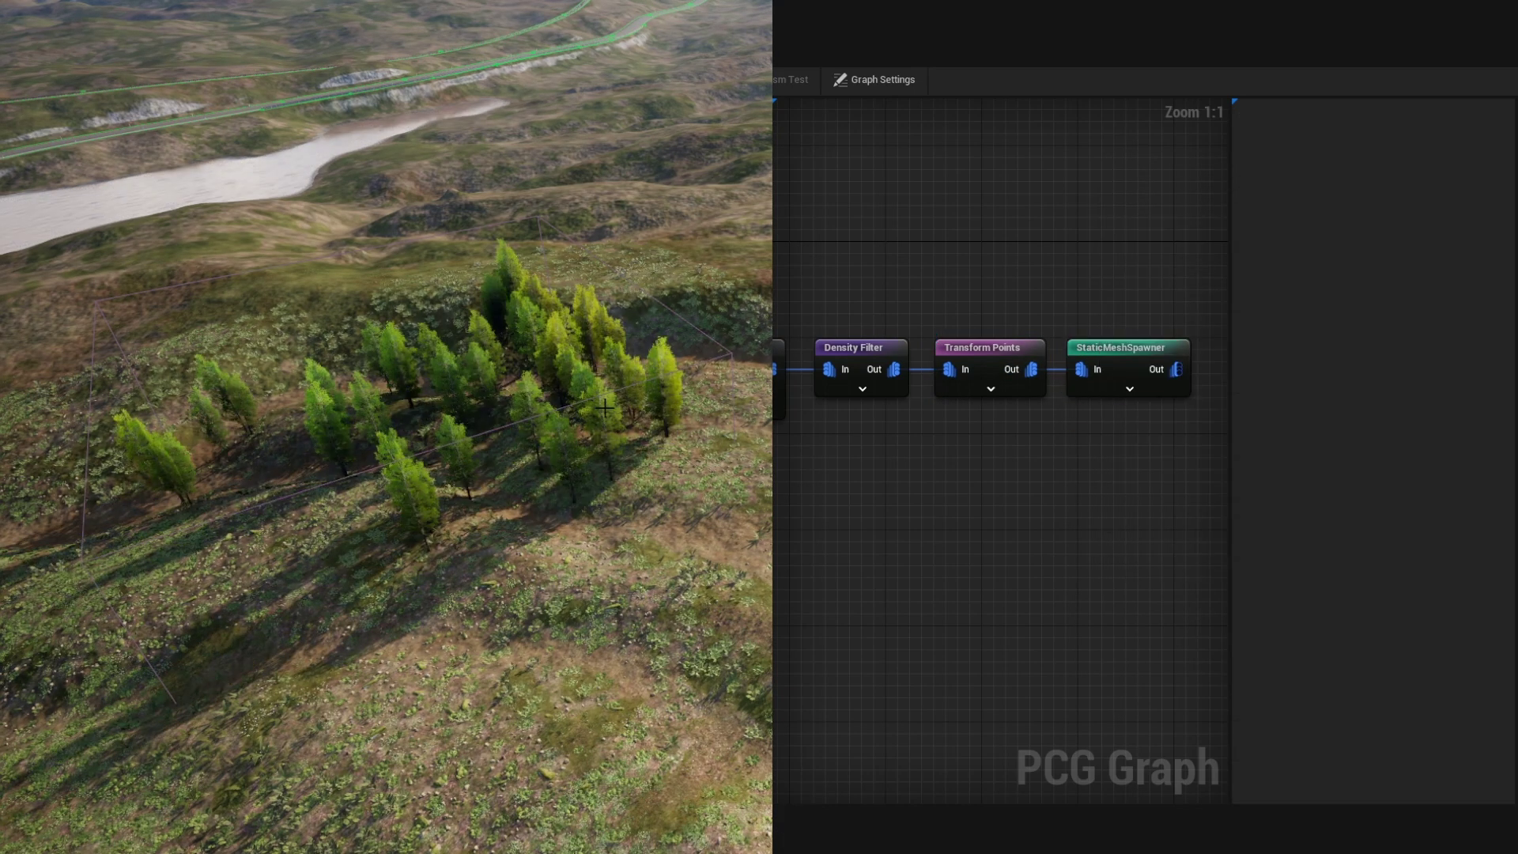
Shift the PCG volume up the hill and set the Surface Sampler to Unbounded.
left_click_drag(400, 422, 440, 407)
key("Escape")
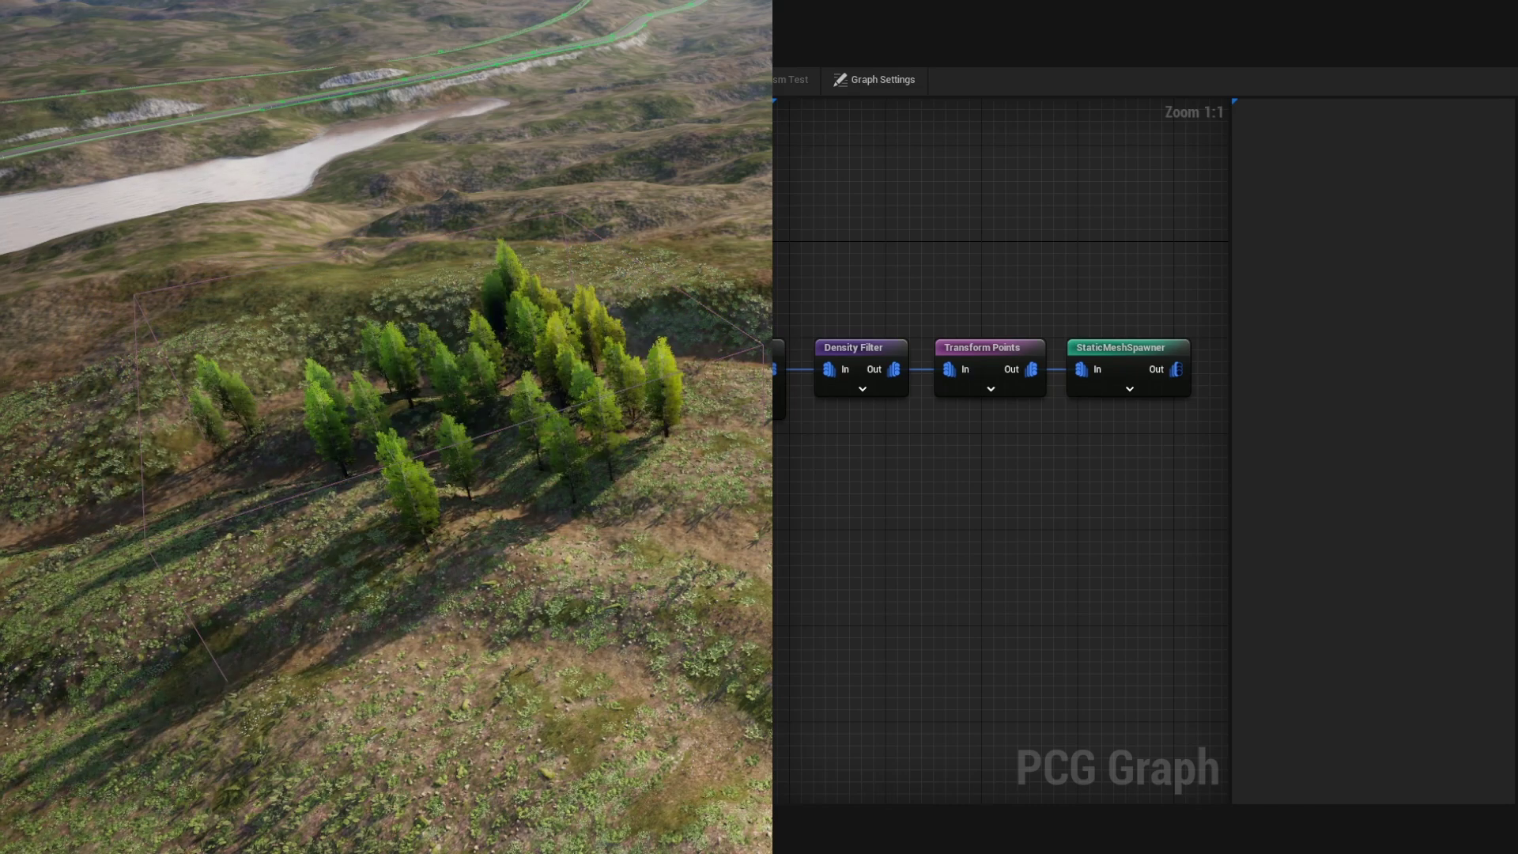
right_click_drag(1022, 482, 1058, 484)
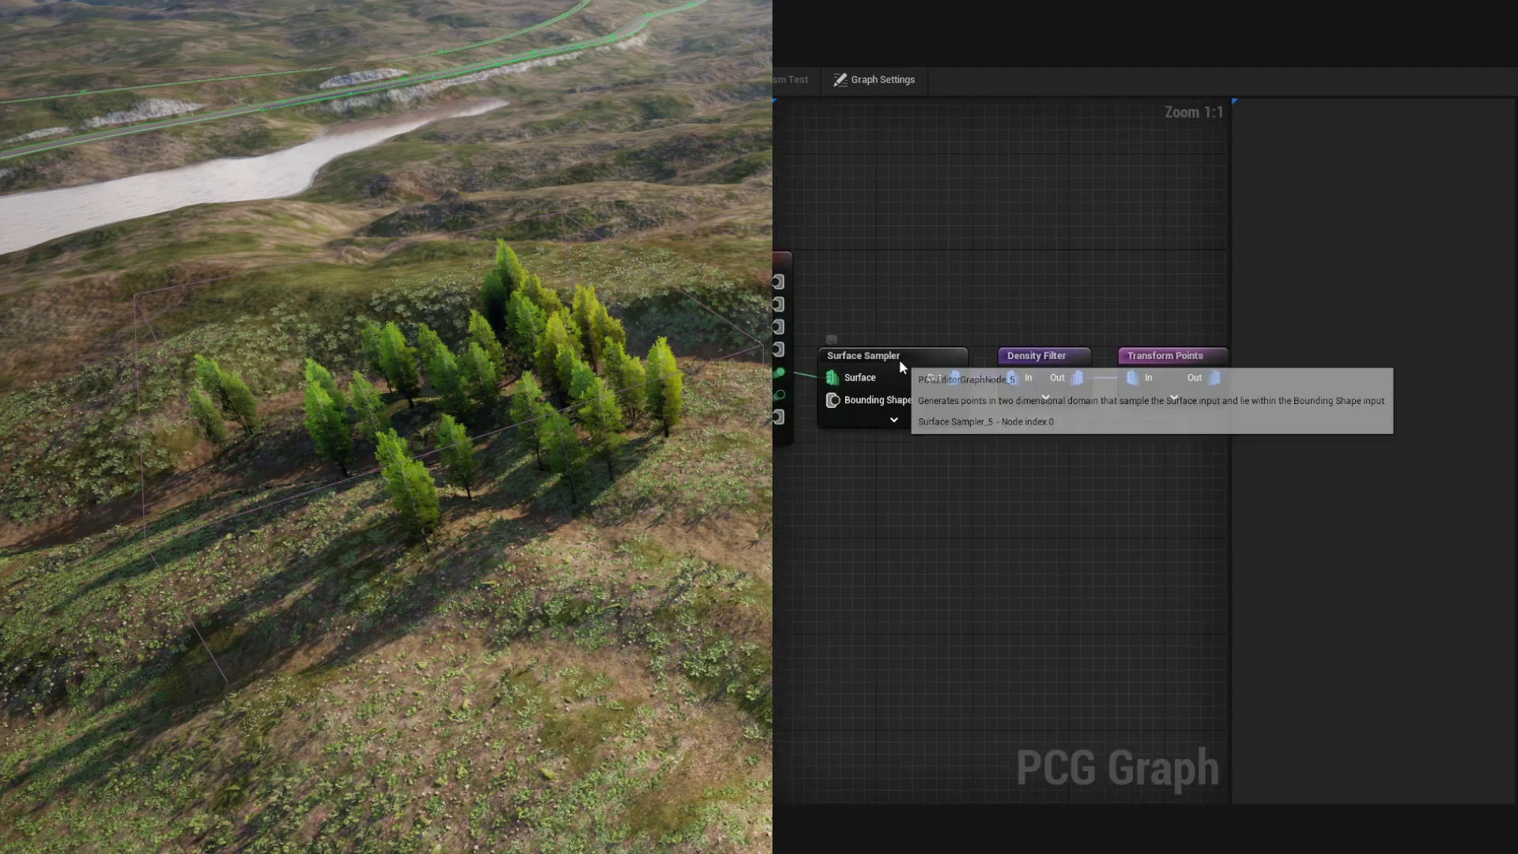
left_click(899, 359)
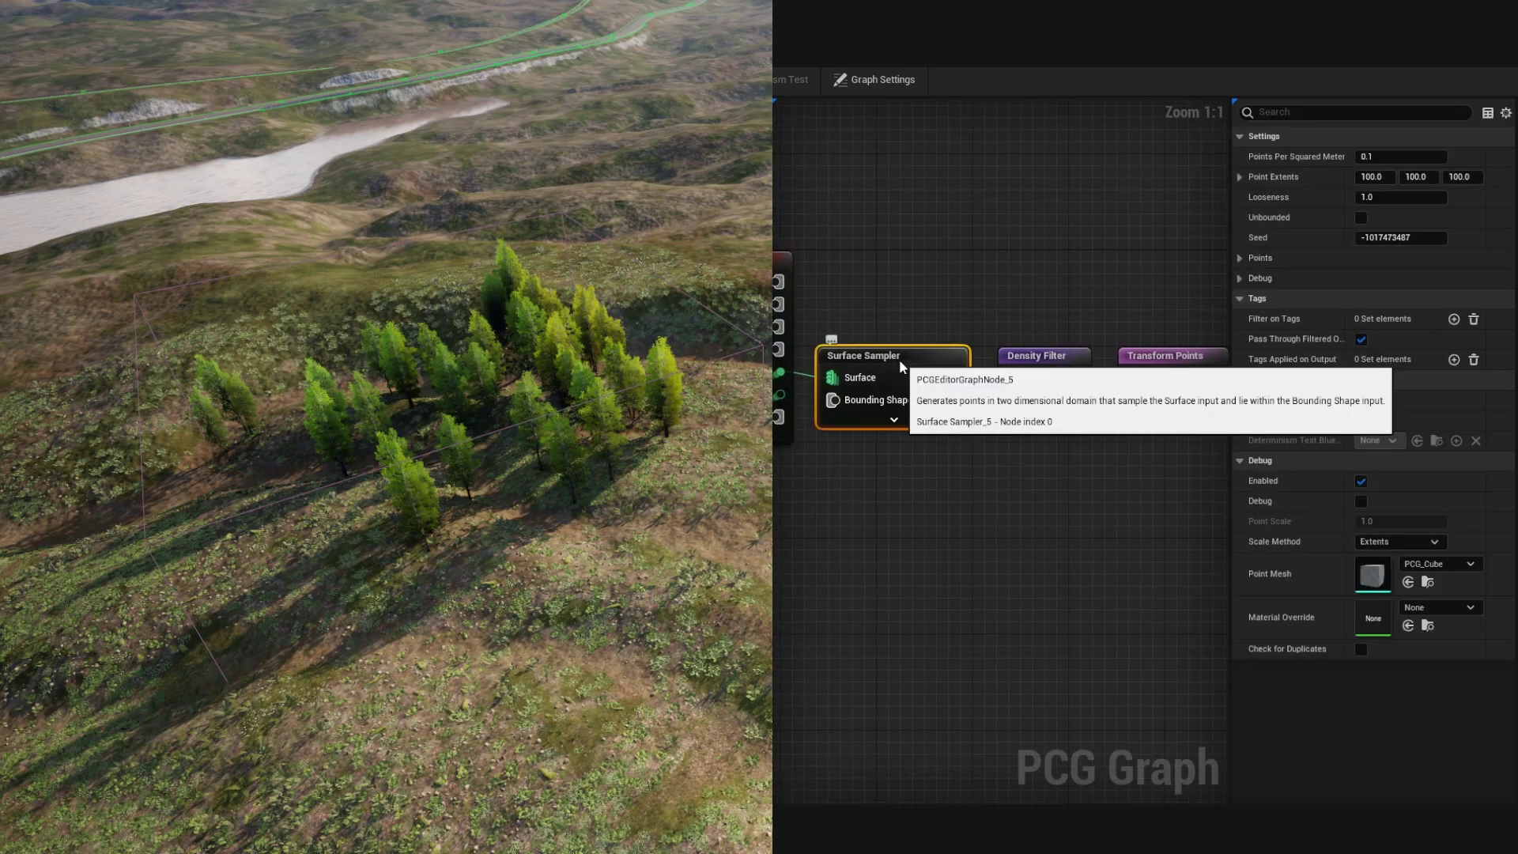
left_click(1361, 217)
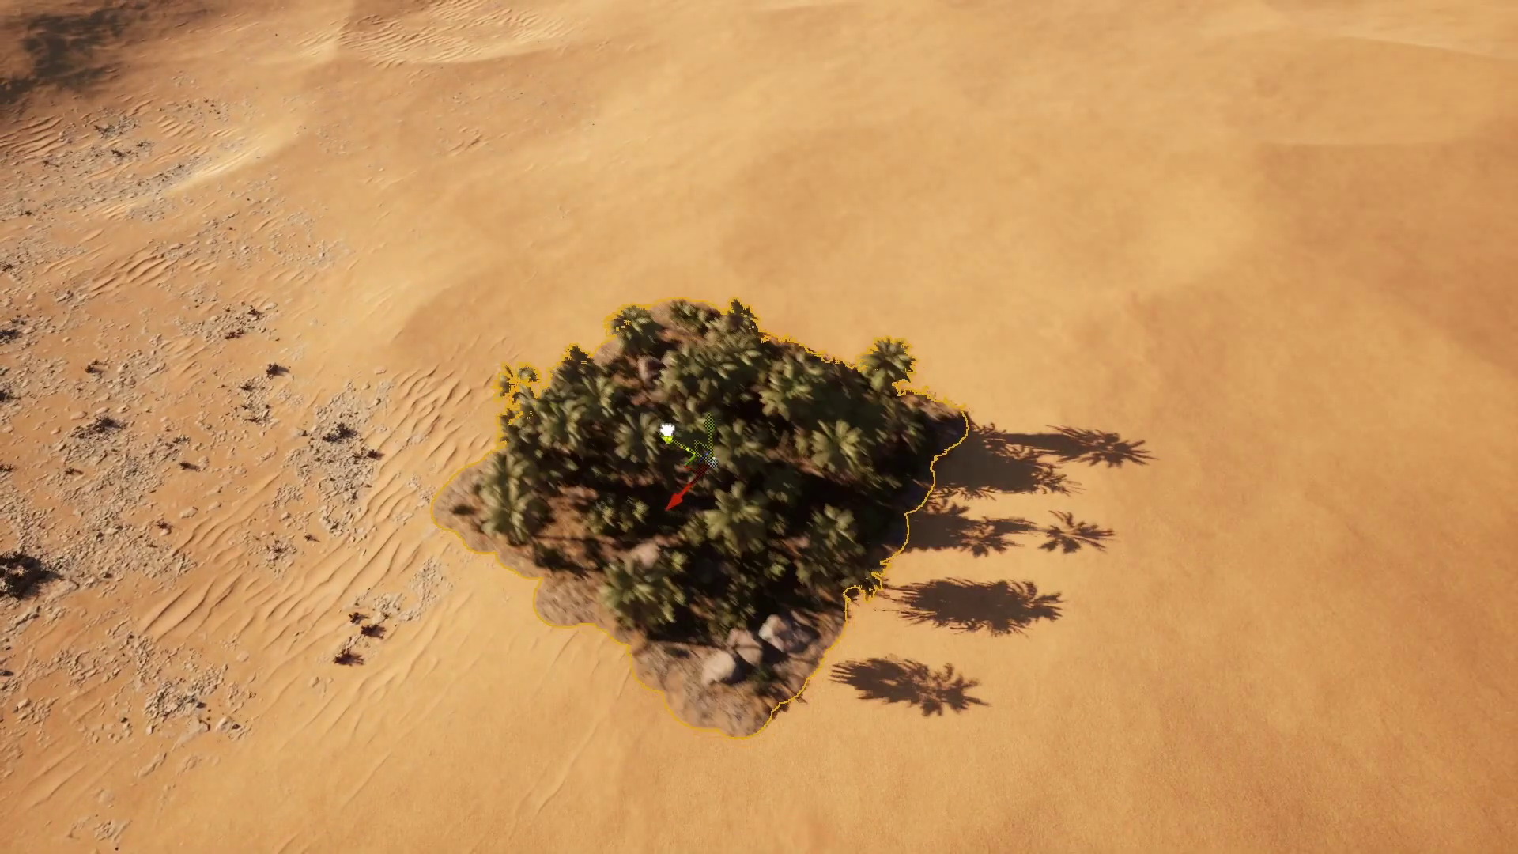
Move BP_PCGOasis across the dunes, frame it, and view its Tree Amount of 0.2.
left_click_drag(667, 431, 522, 378)
key("f")
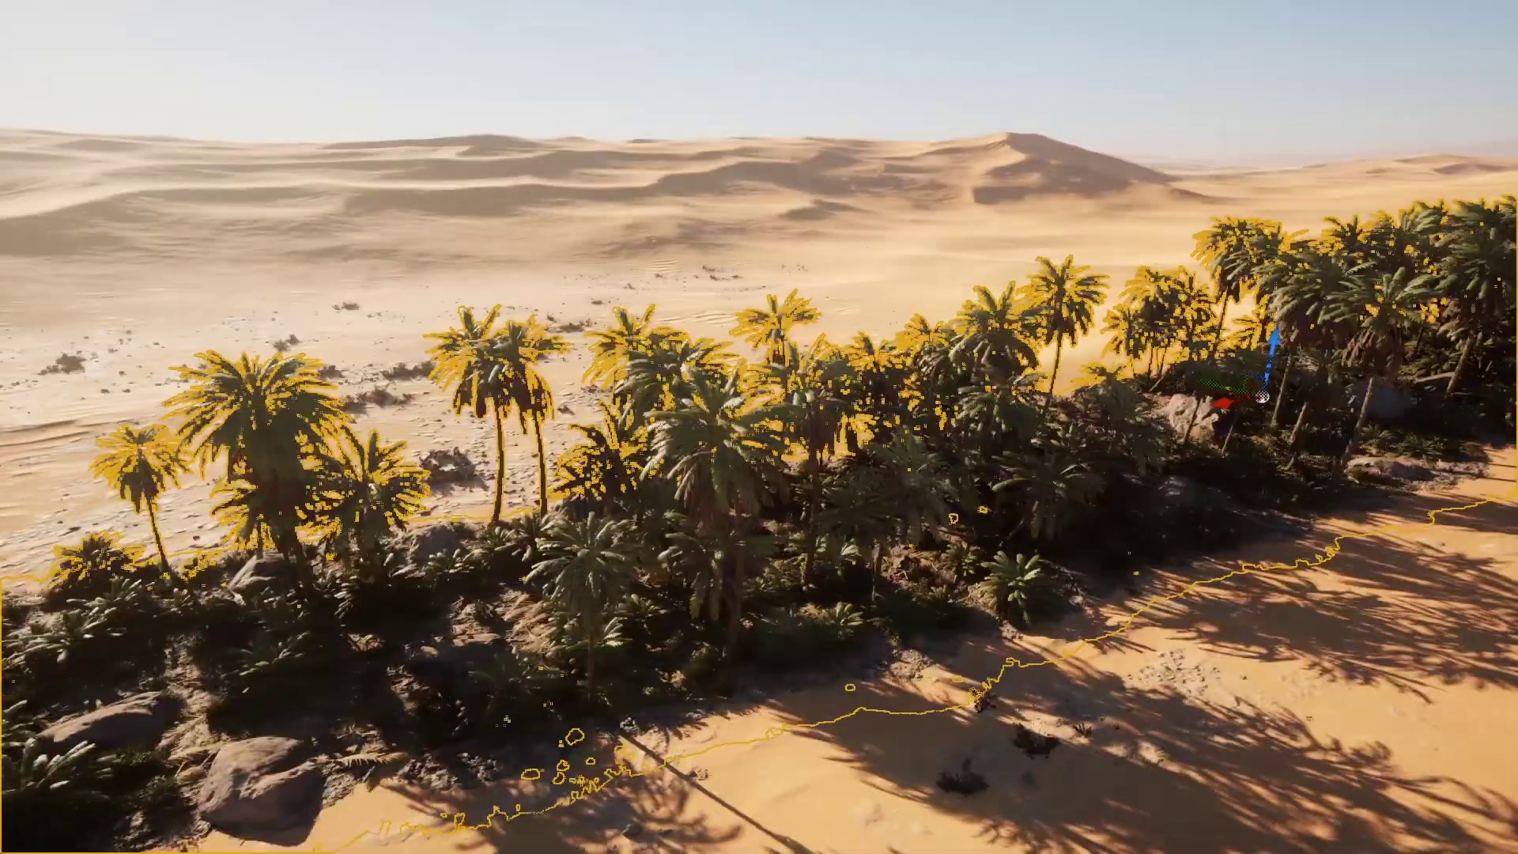
key("r")
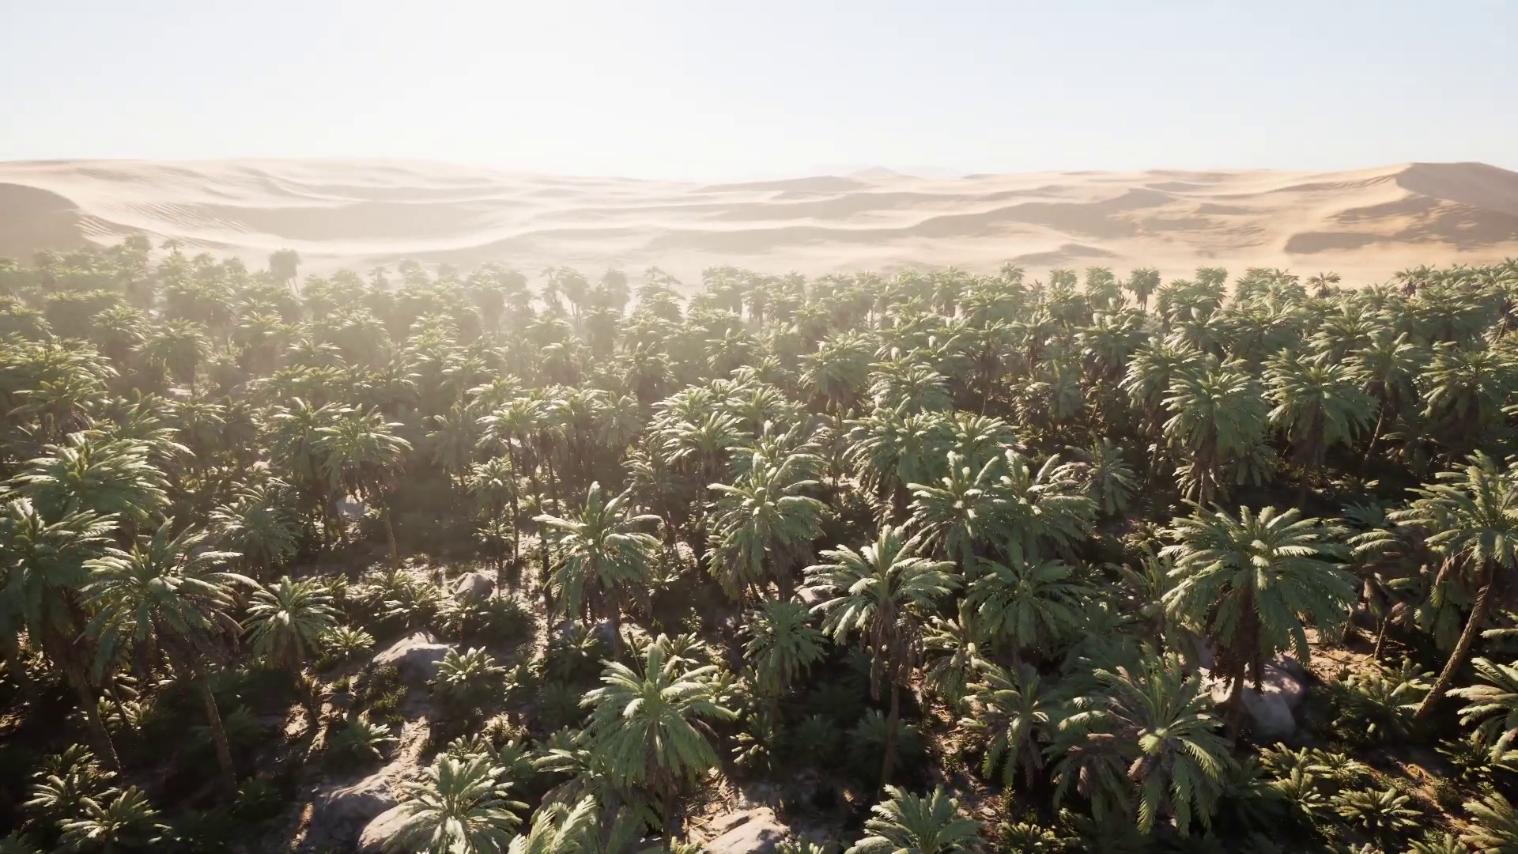
key("alt+Tab")
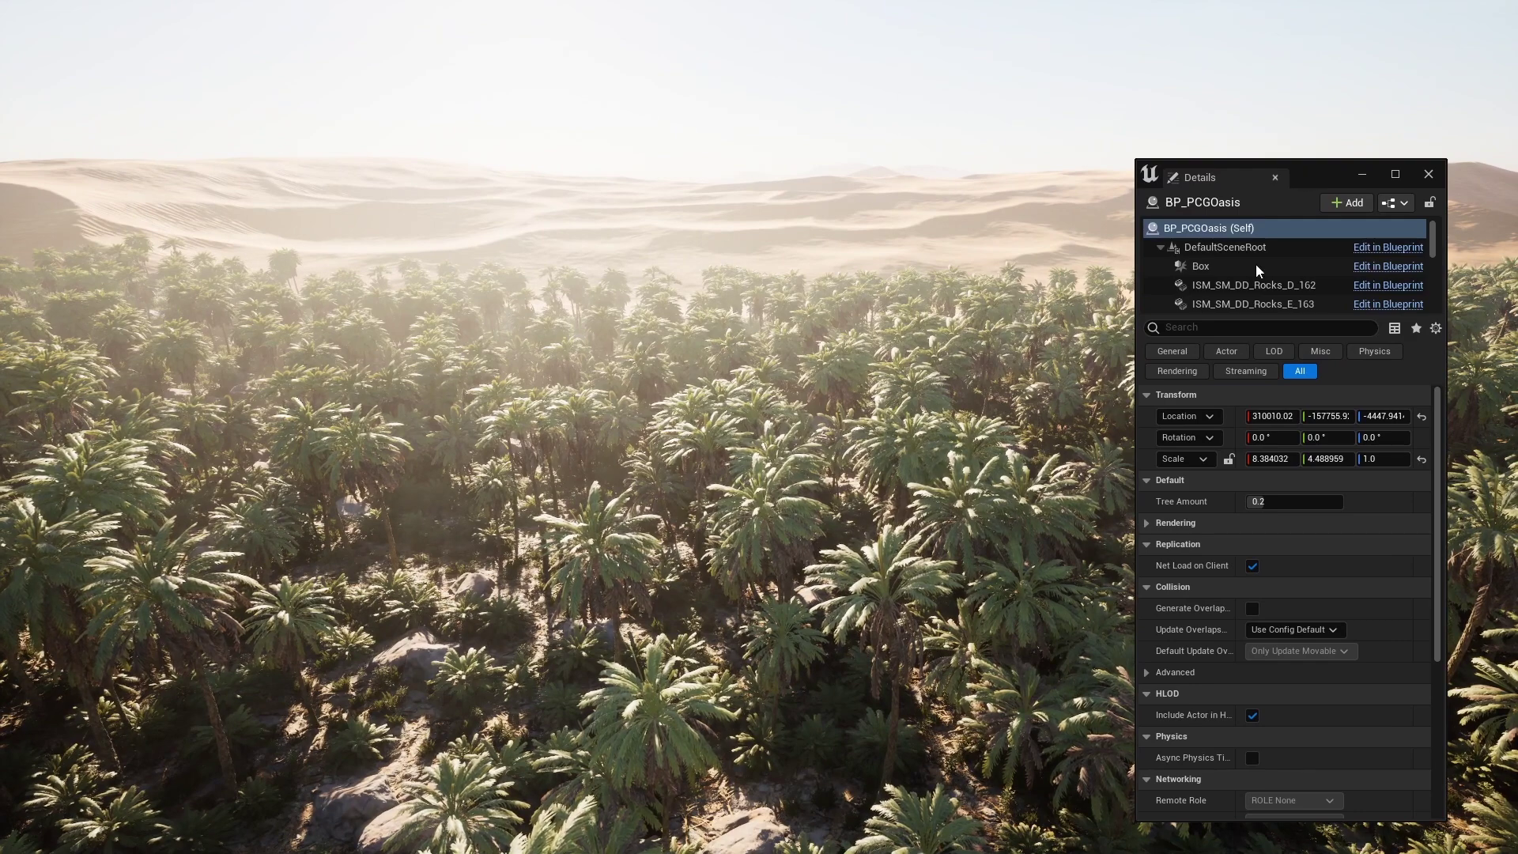
Set the oasis Tree Amount to 0.05, then to 0.8 for dense palms.
left_click(1314, 501)
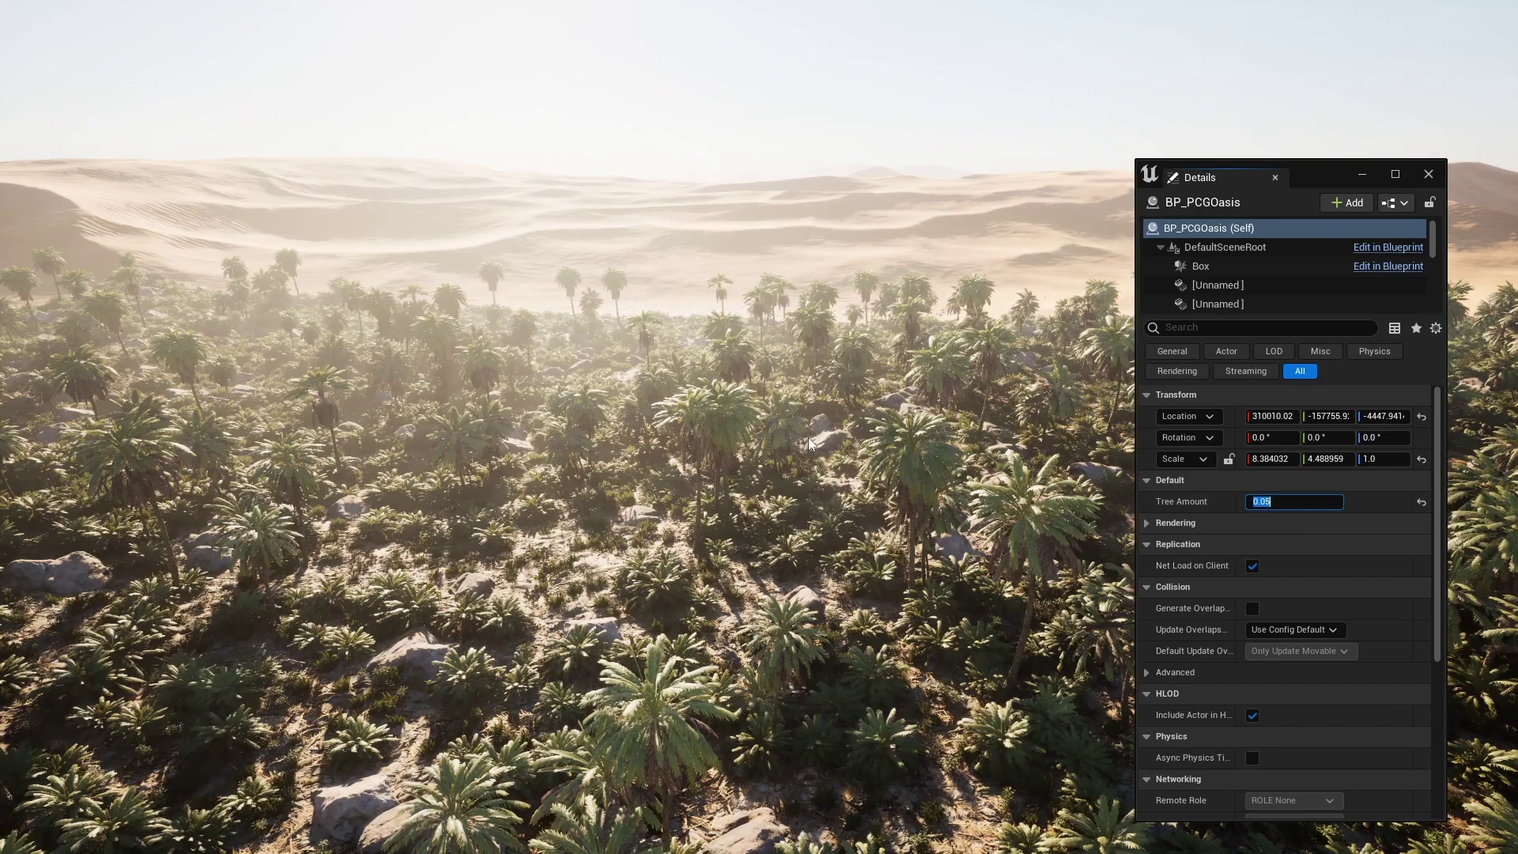
key("Return")
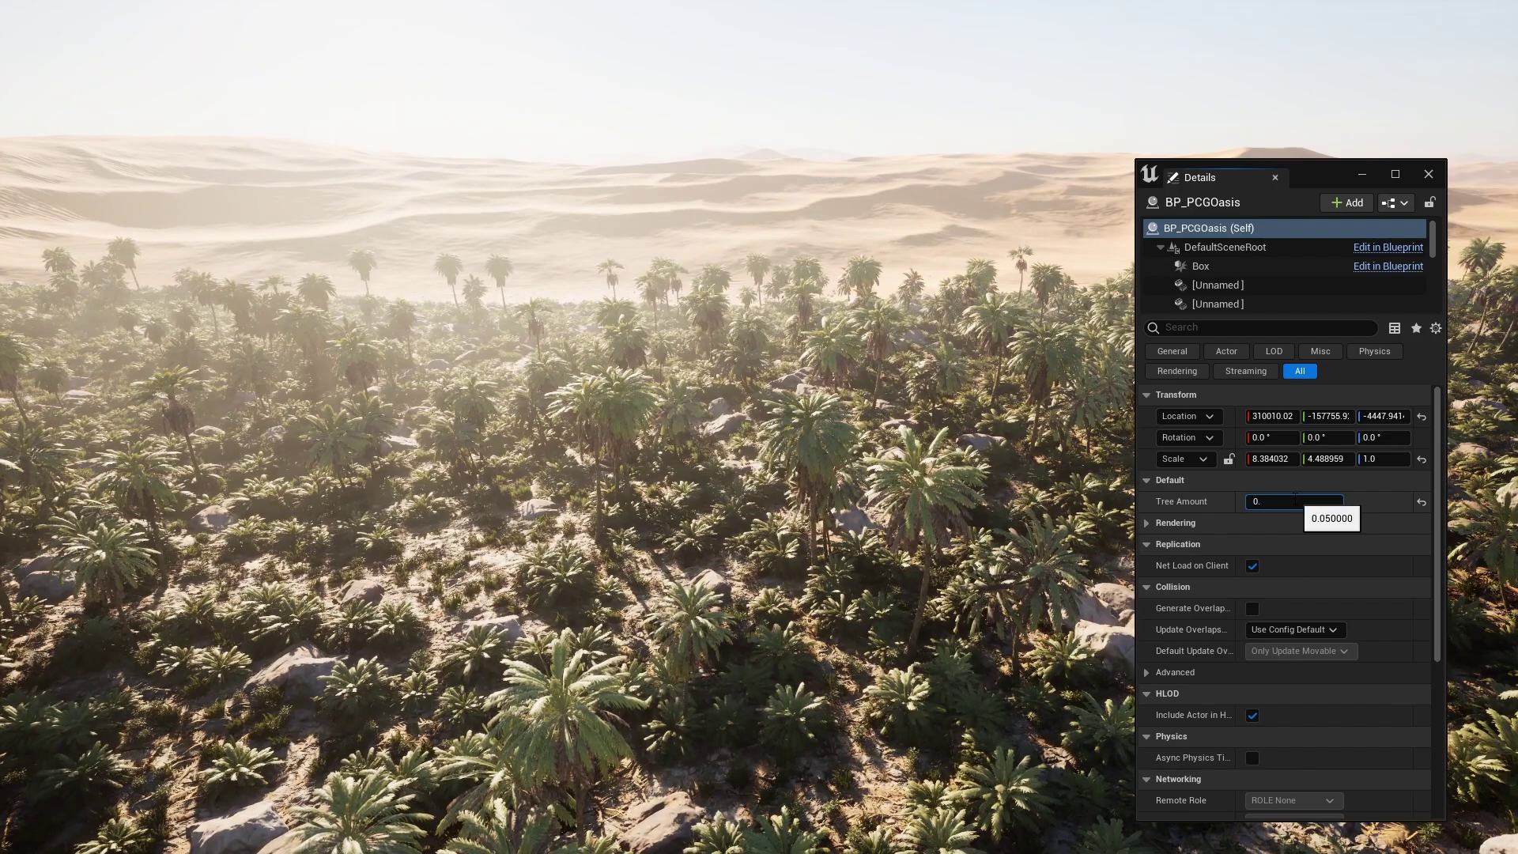
key("Return")
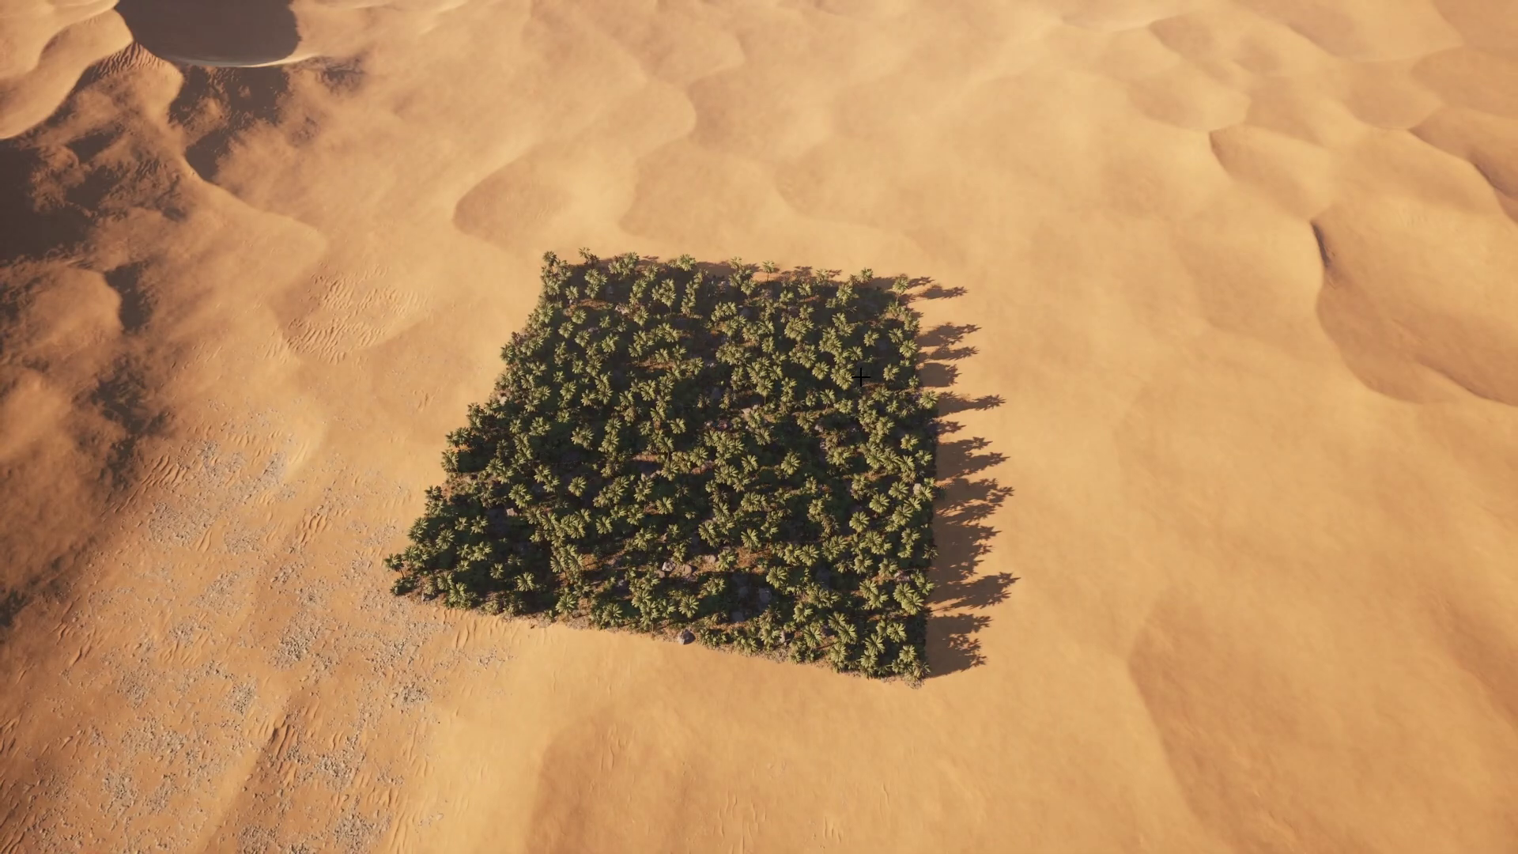
Pull the left, top and lower-right oasis spline points inward.
left_click(861, 377)
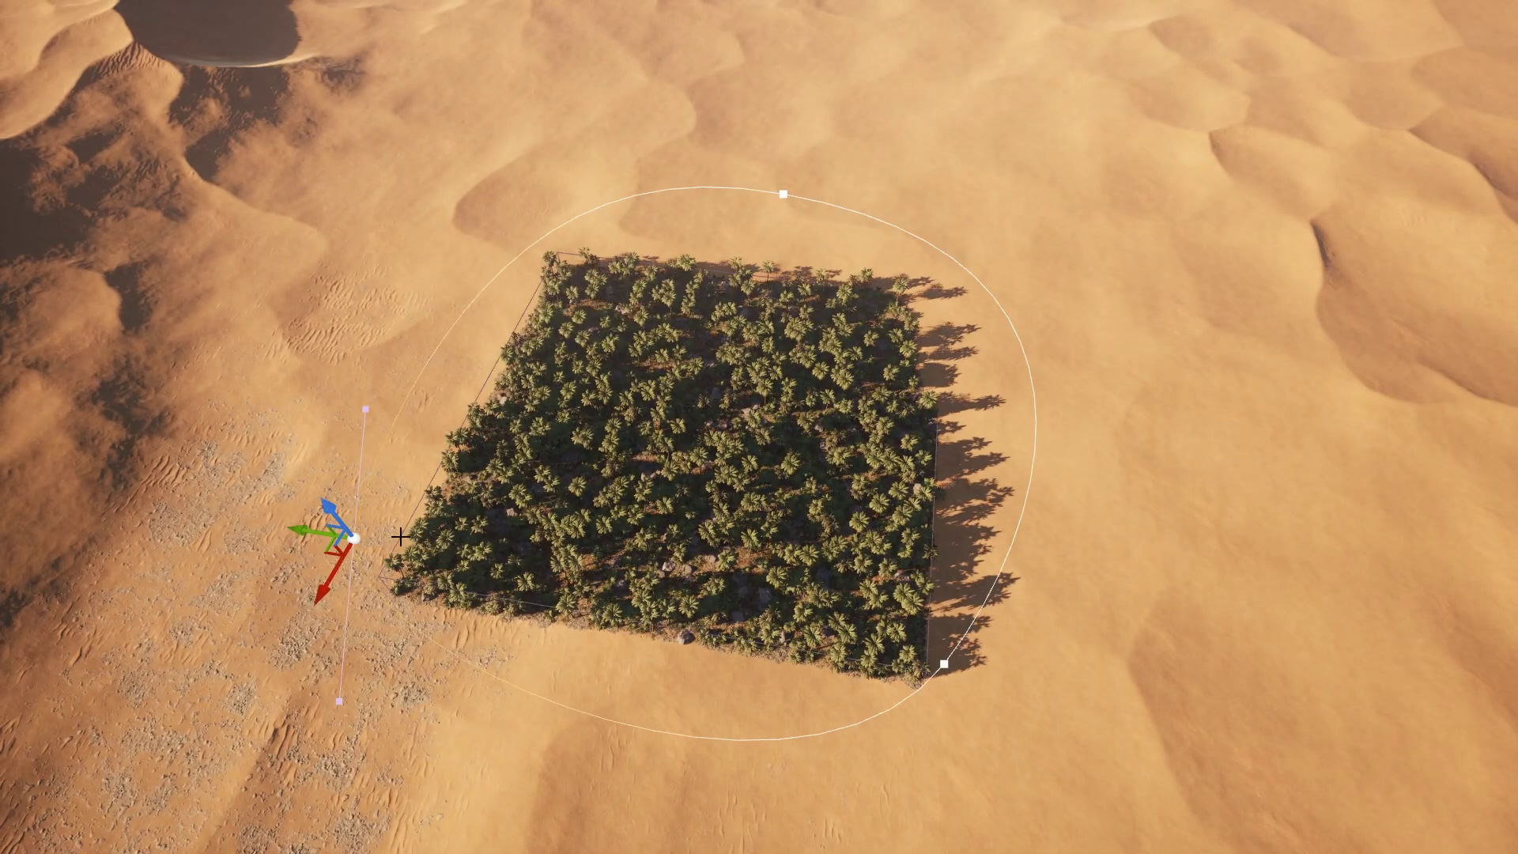
left_click_drag(325, 551, 487, 517)
left_click_drag(760, 208, 739, 352)
left_click_drag(934, 671, 779, 609)
Shorten the spline tangents to round the oasis edge, then show the PCG folder assets.
key("e")
key("w")
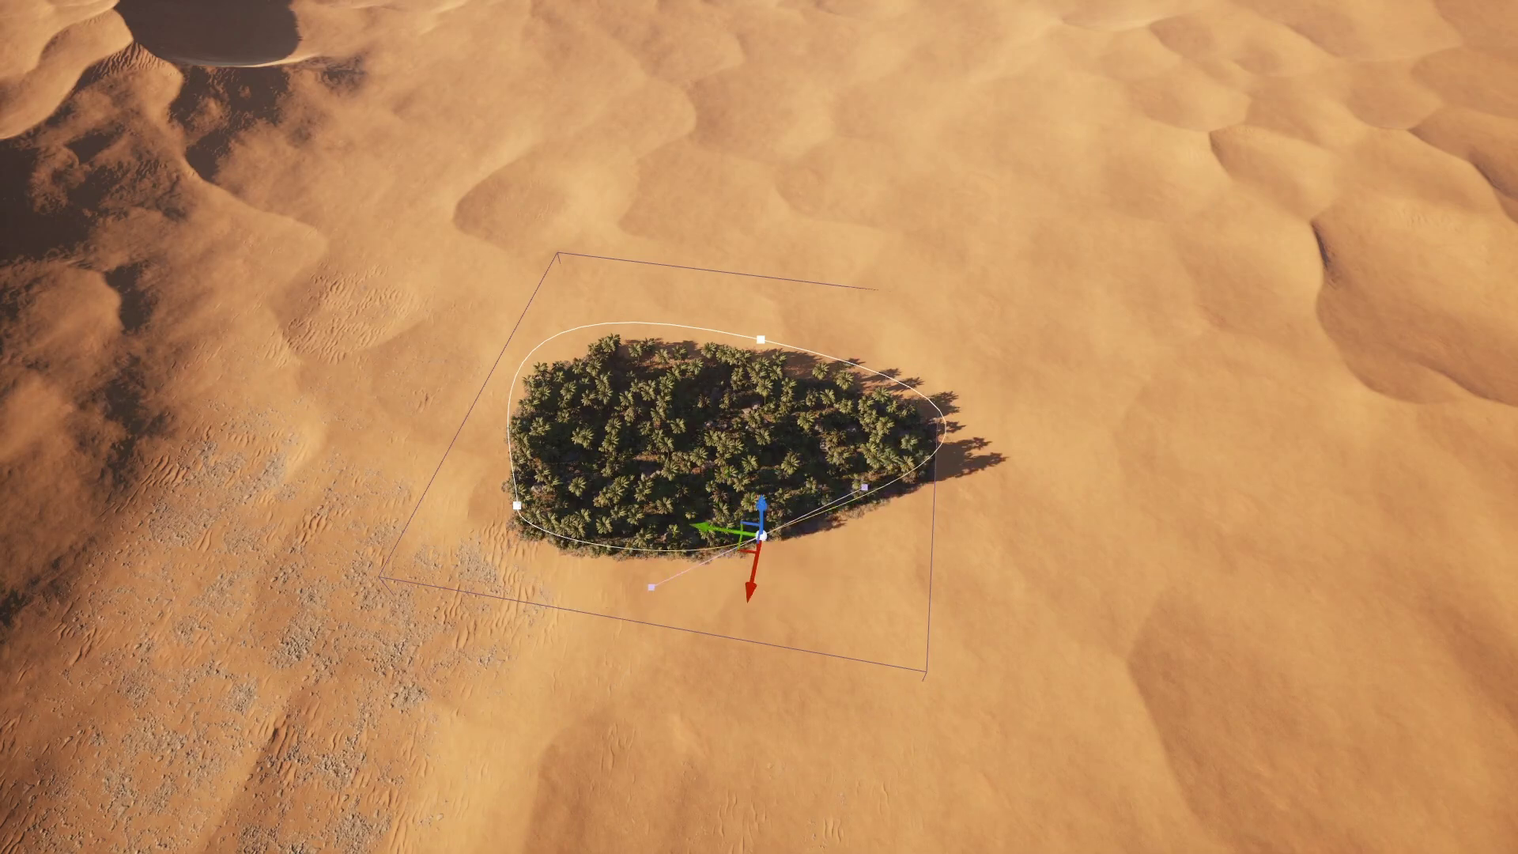
key("w")
left_click_drag(810, 349, 666, 321)
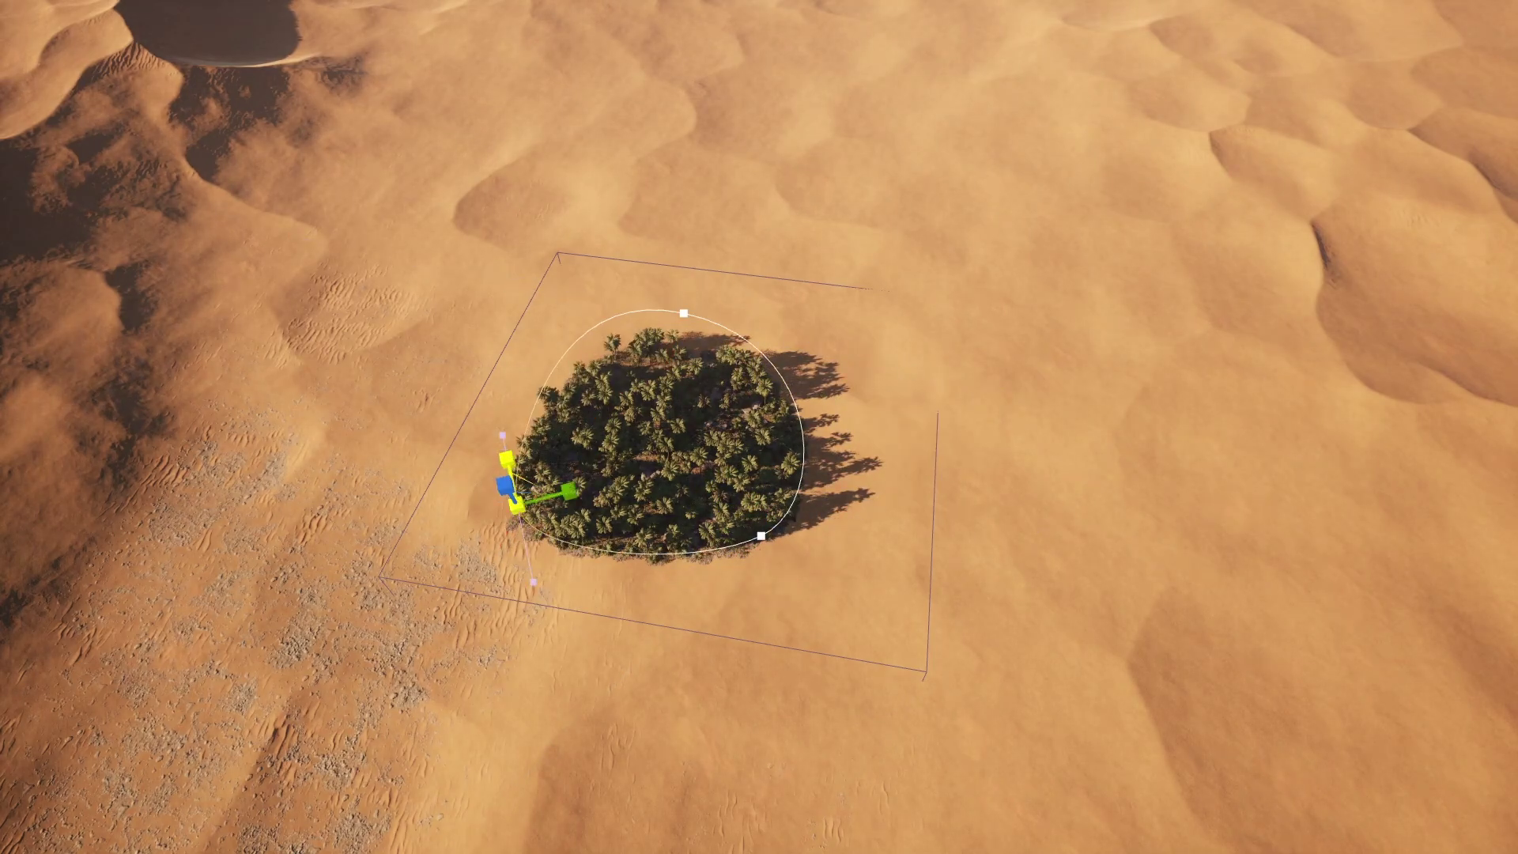
left_click(883, 599)
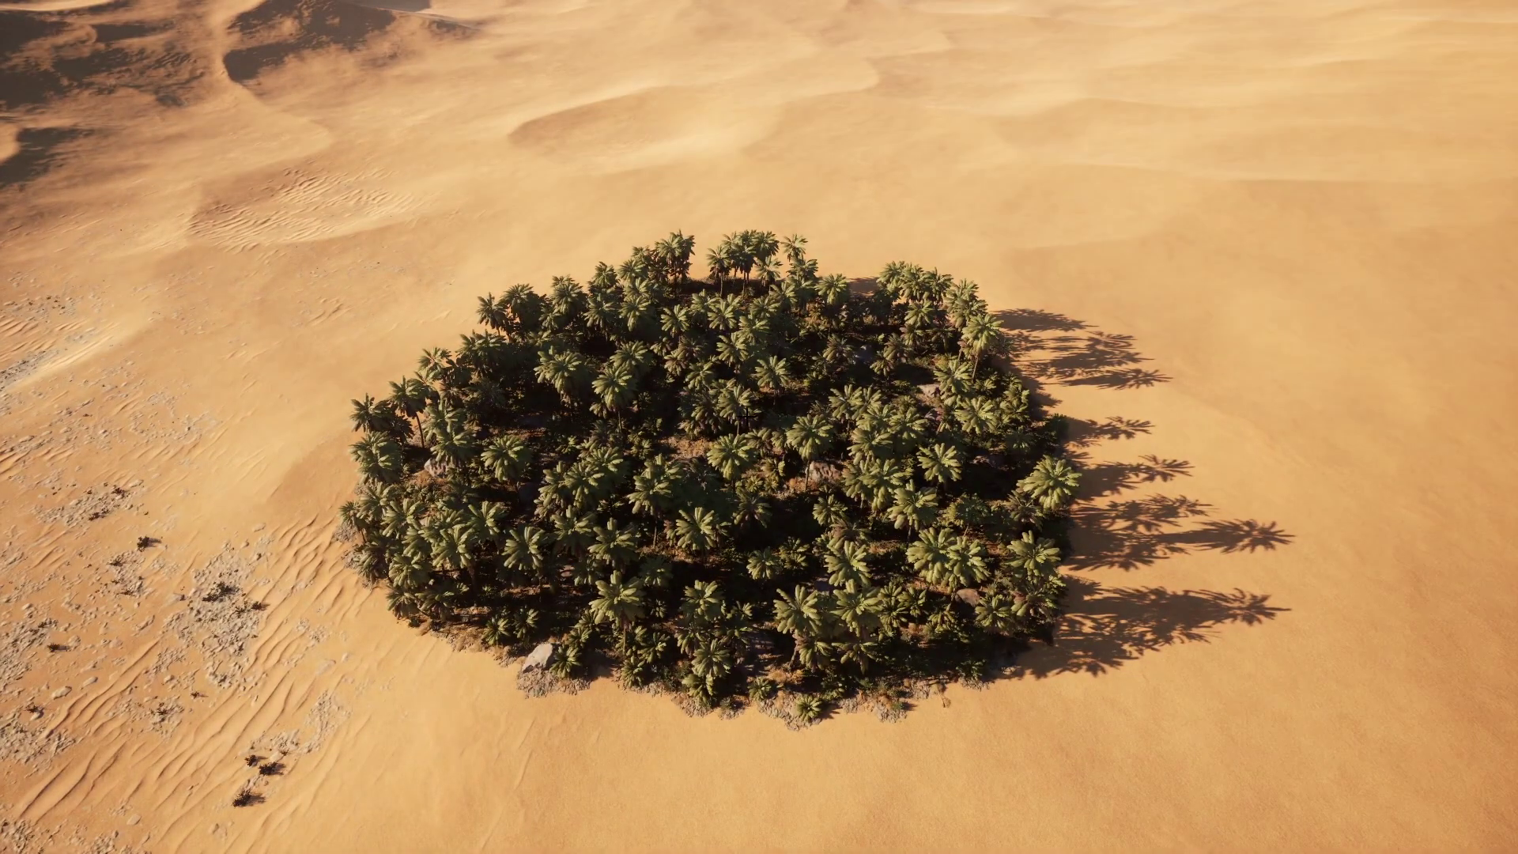
key("ctrl+space")
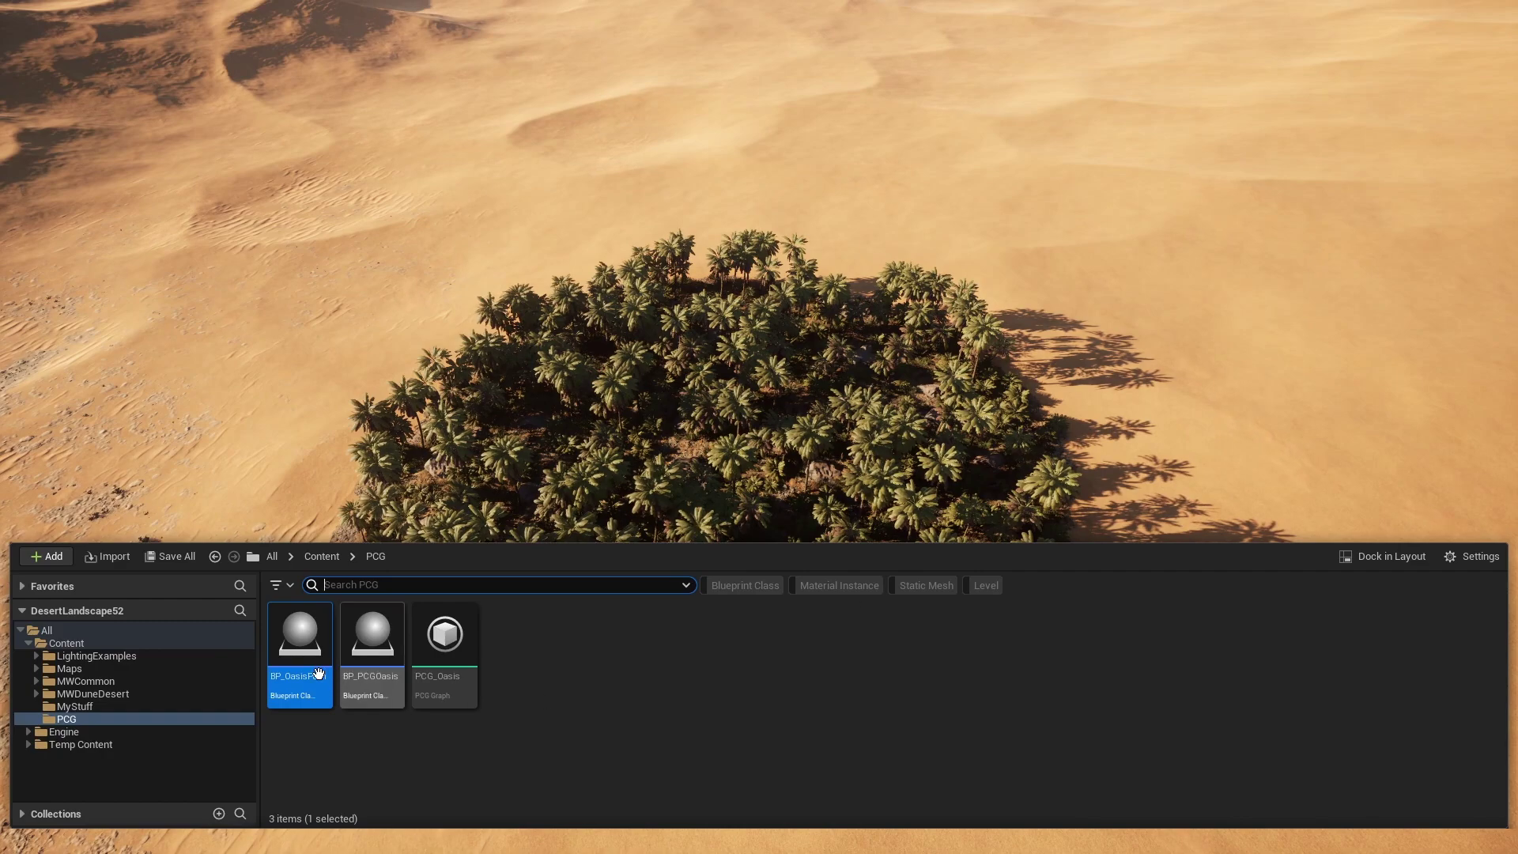
Place BP_OasisPath at the oasis edge, focus on it, and adjust its rotation and position.
left_click_drag(323, 678, 329, 643)
key("f")
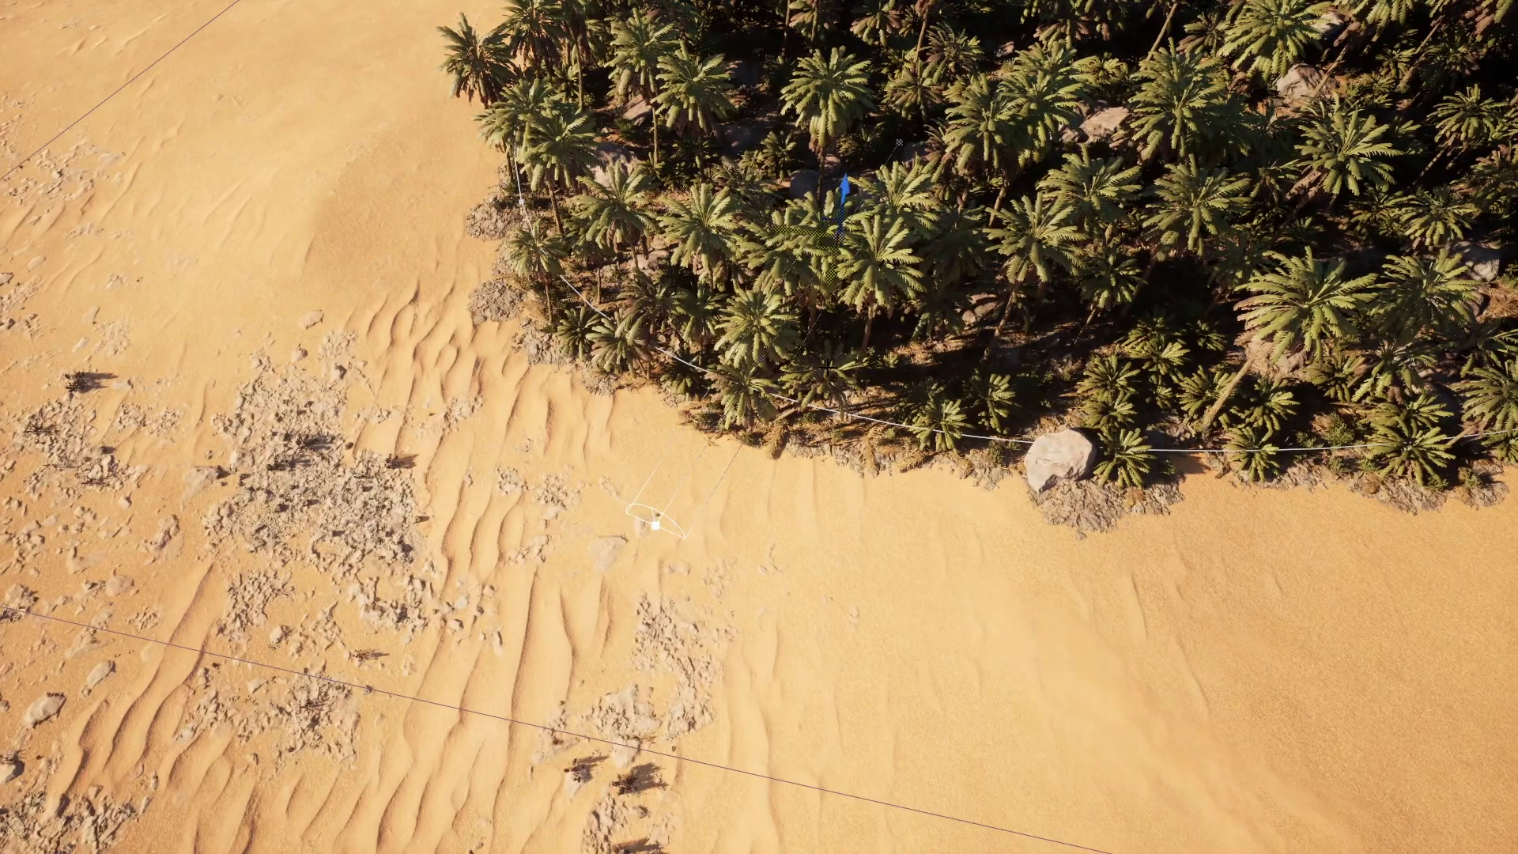
scroll(827, 327, "down", 8)
key("e")
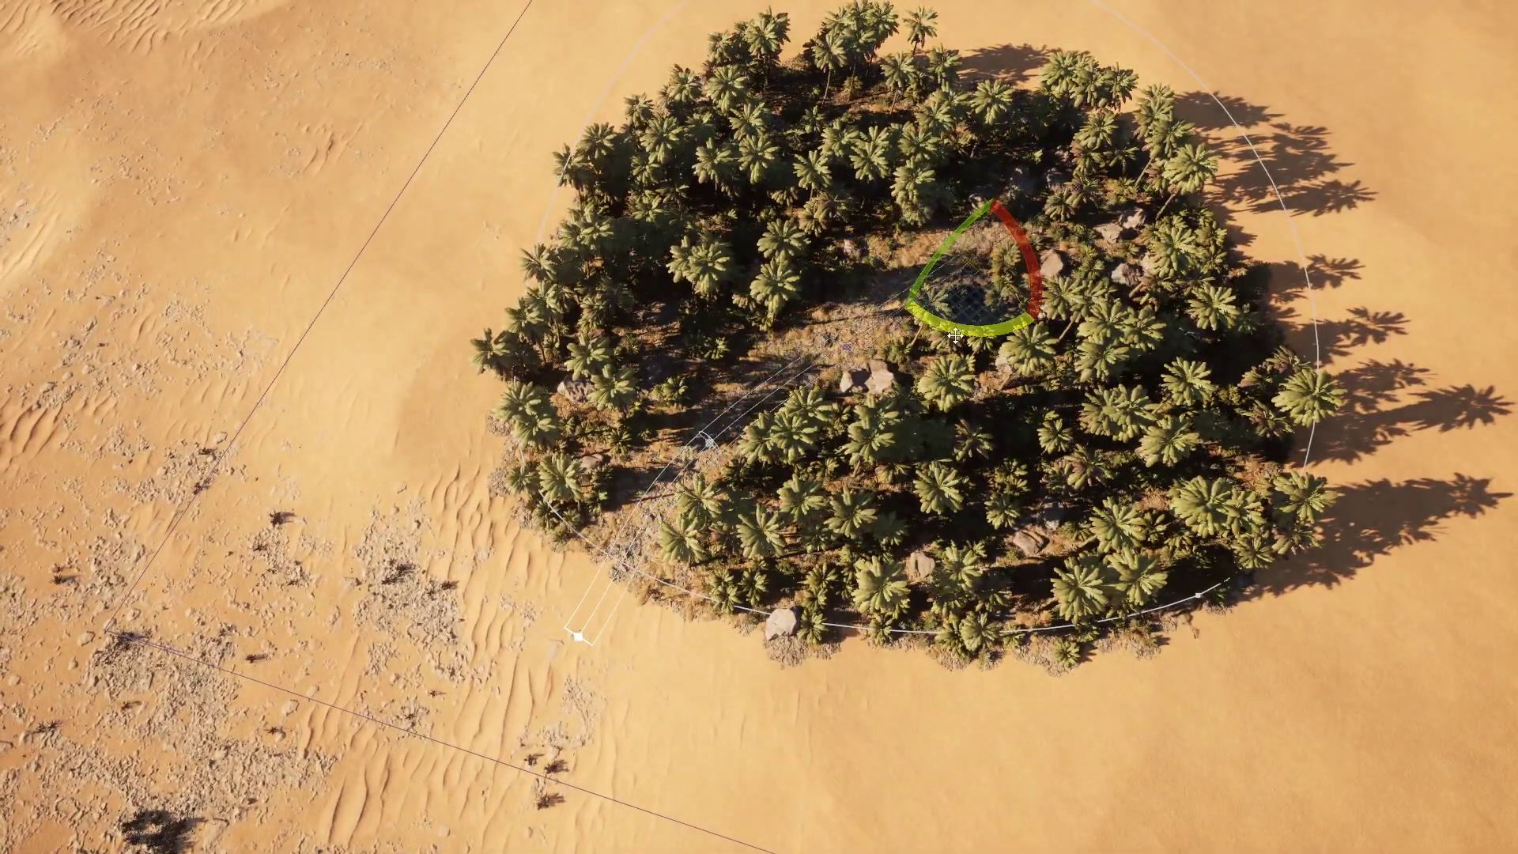
scroll(882, 350, "up", 5)
key("w")
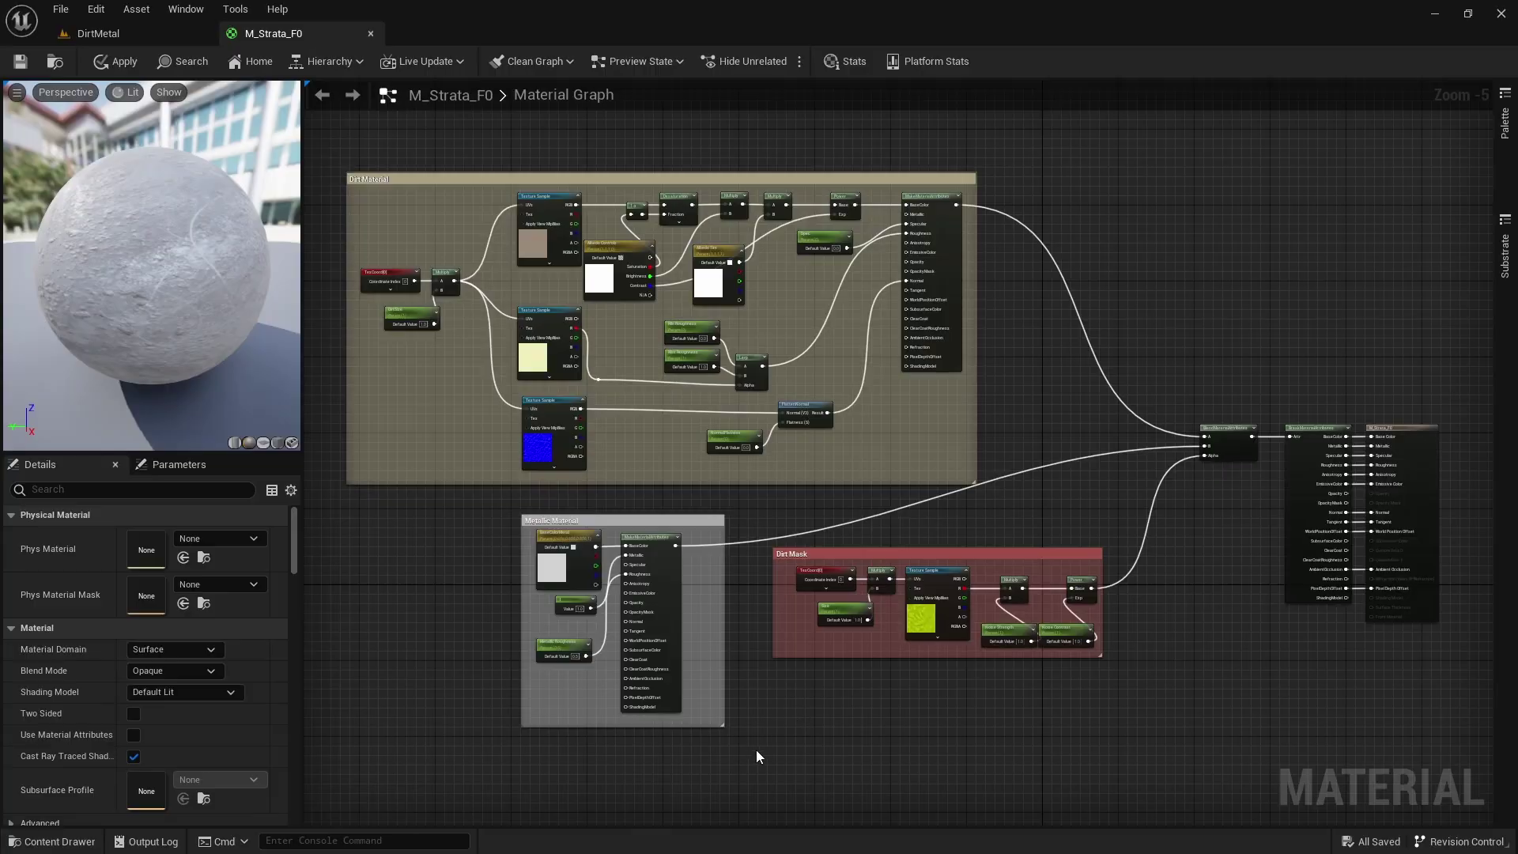
Select the Metallic and Dirt Material node groups, then the BlendMaterialAttributes node.
left_click_drag(520, 546, 491, 511)
left_click_drag(334, 158, 1026, 452)
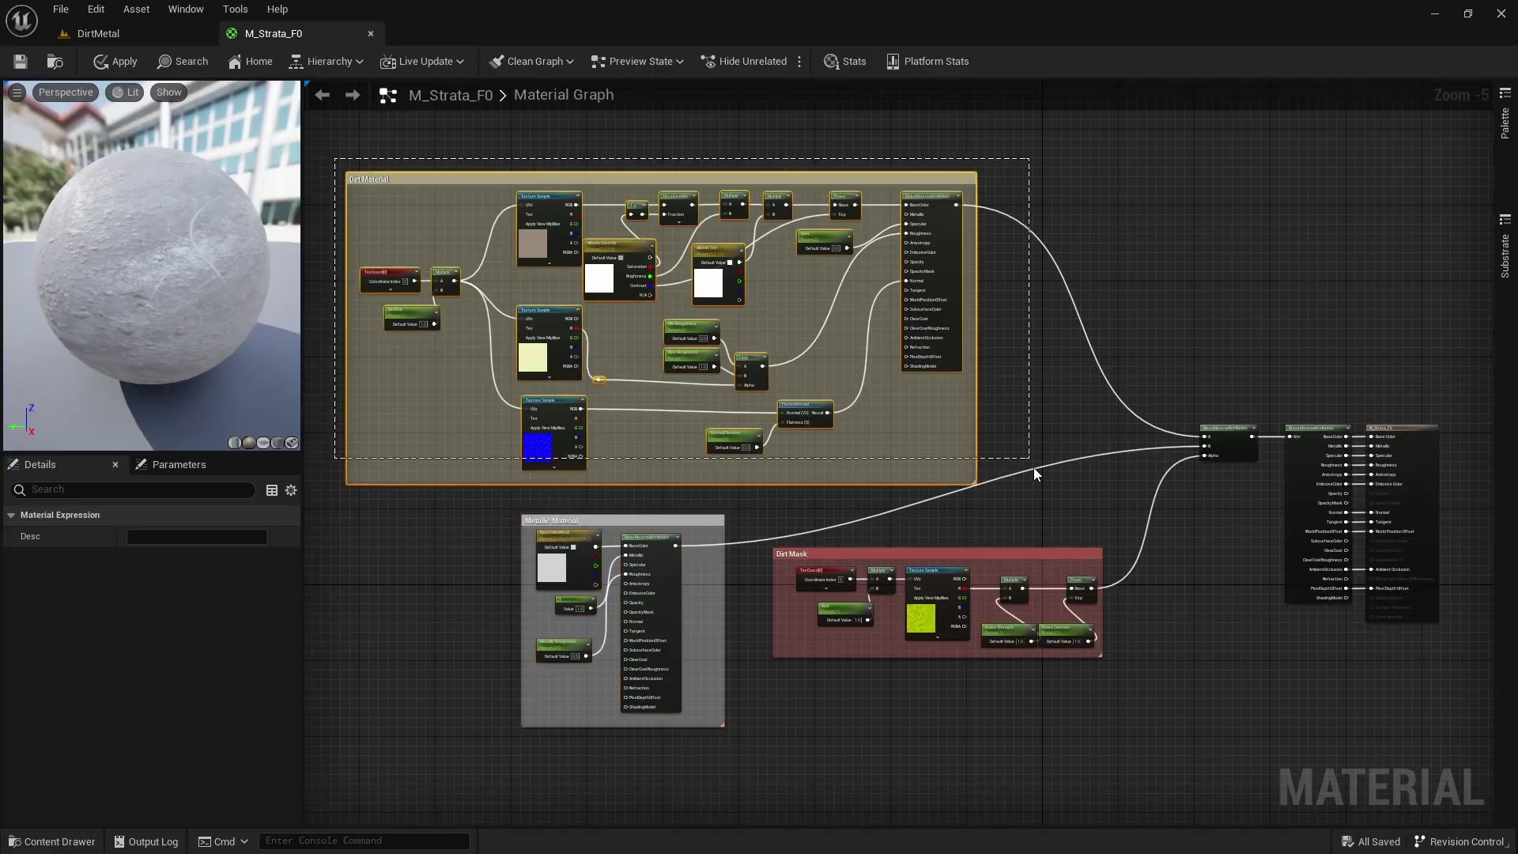
left_click(1075, 508)
scroll(1236, 471, "up", 4)
right_click_drag(1244, 468, 1037, 501)
left_click(1007, 426)
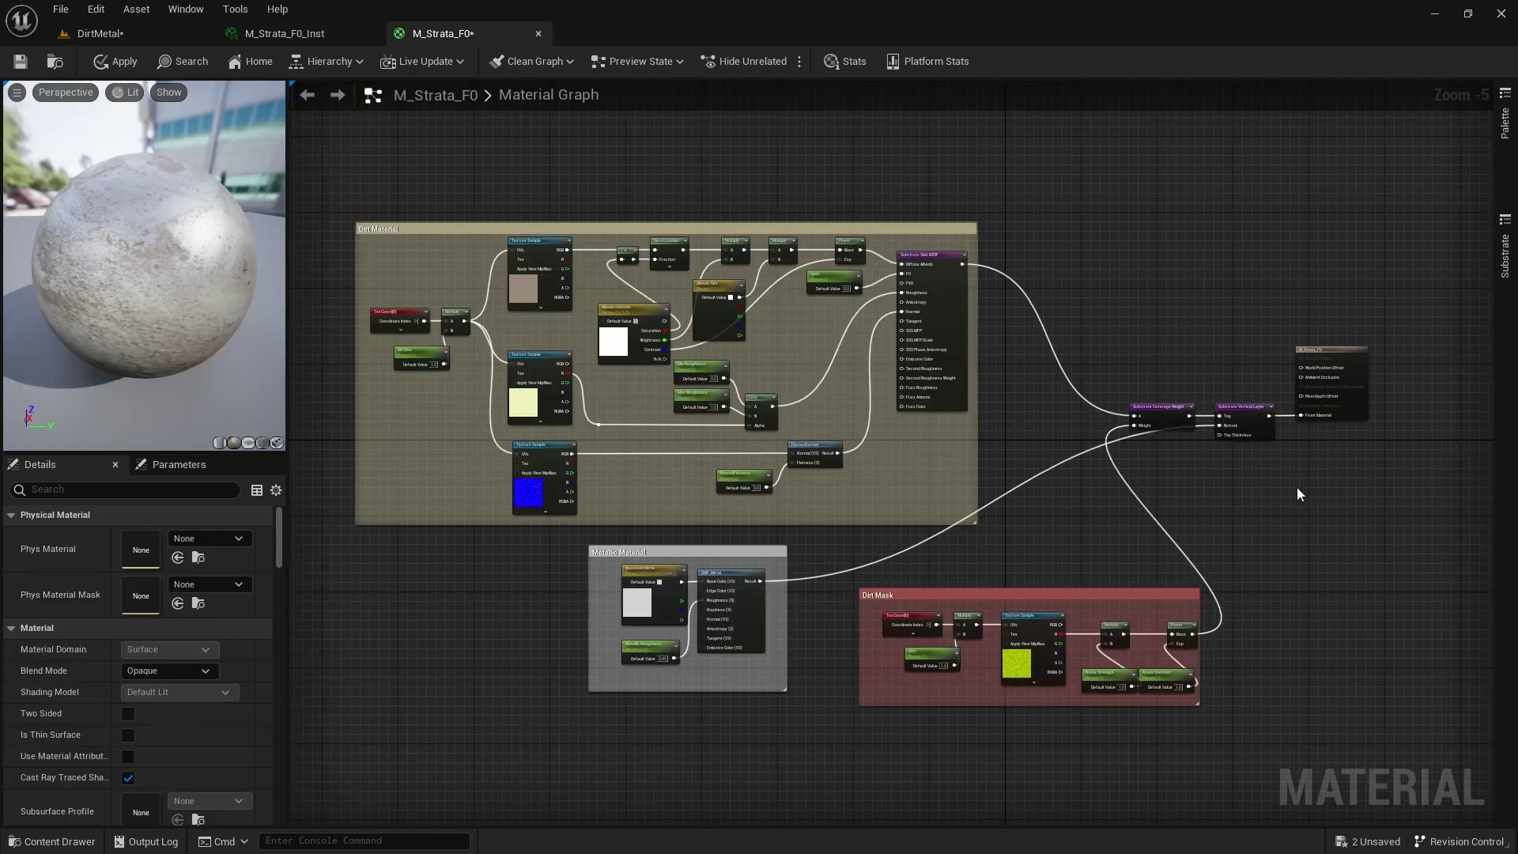
Select the Substrate Vertical Layer node, then marquee-select the Dirt and Metallic Material groups.
left_click(1264, 423)
scroll(1272, 439, "up", 5)
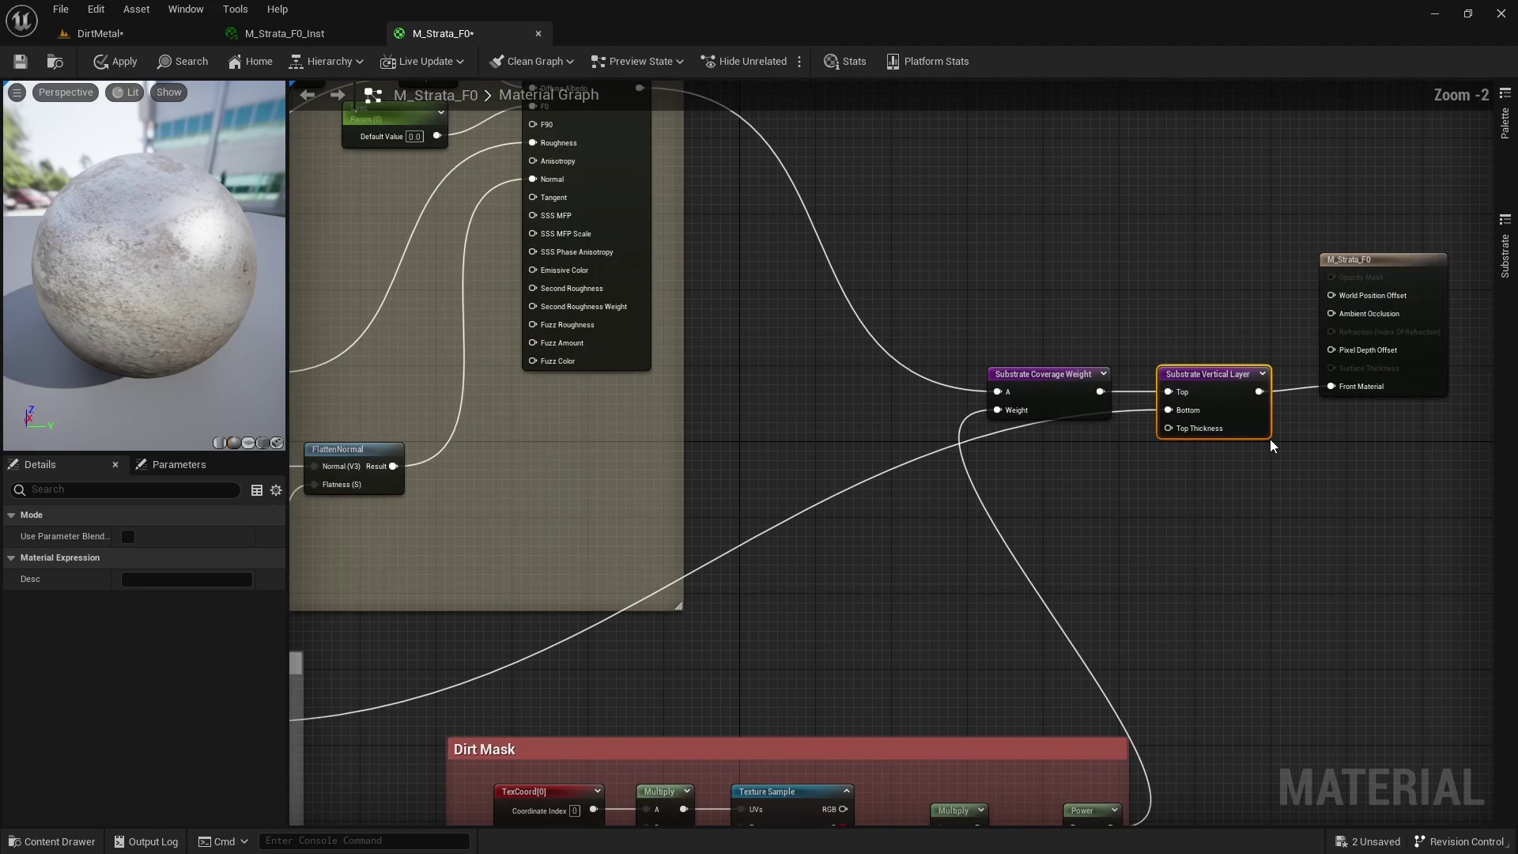
scroll(1163, 420, "down", 4)
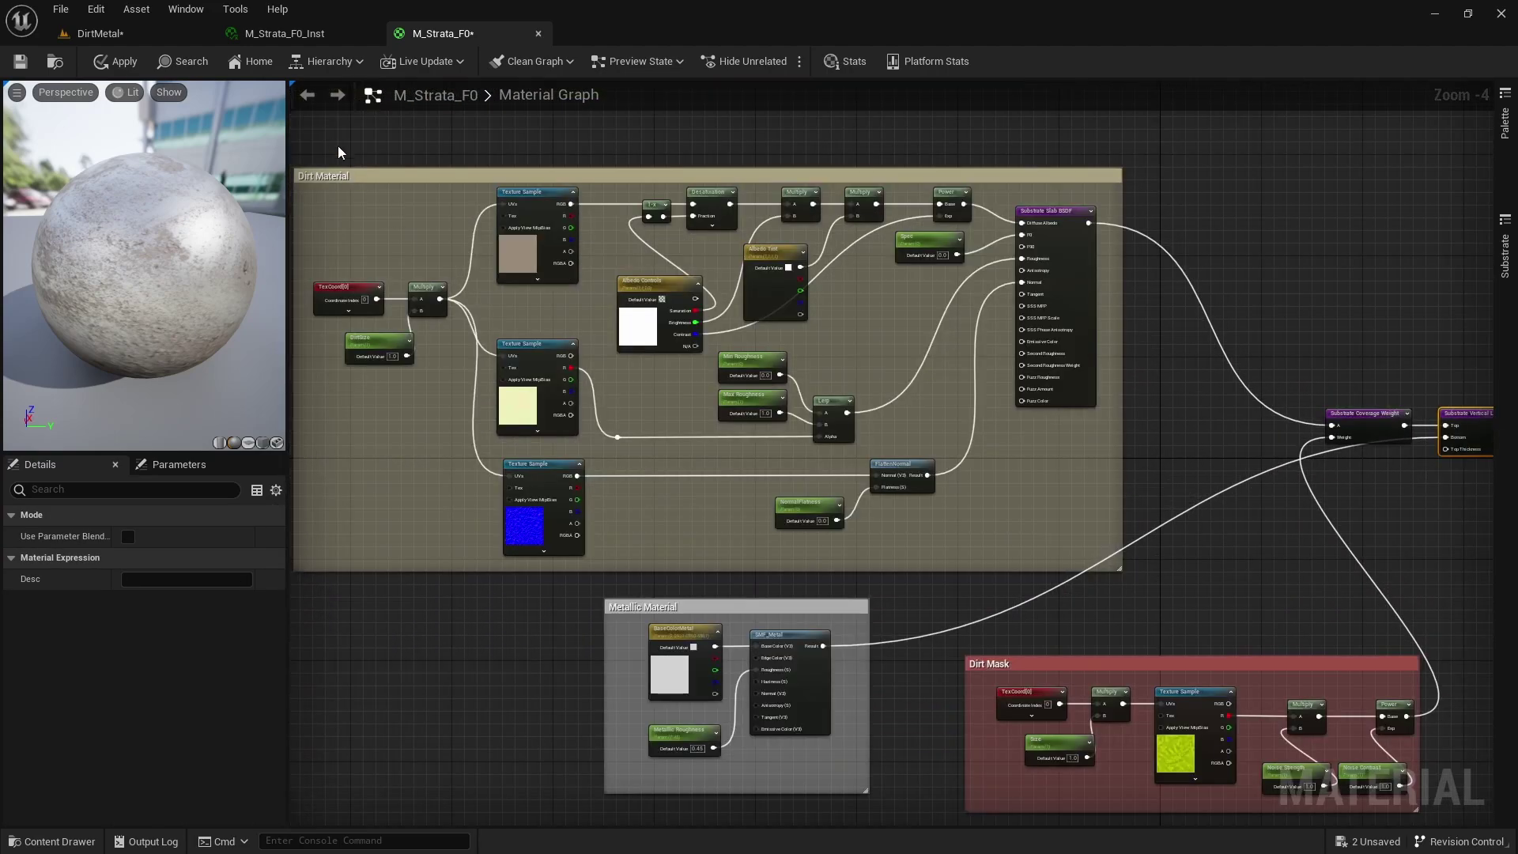
left_click_drag(339, 145, 1032, 533)
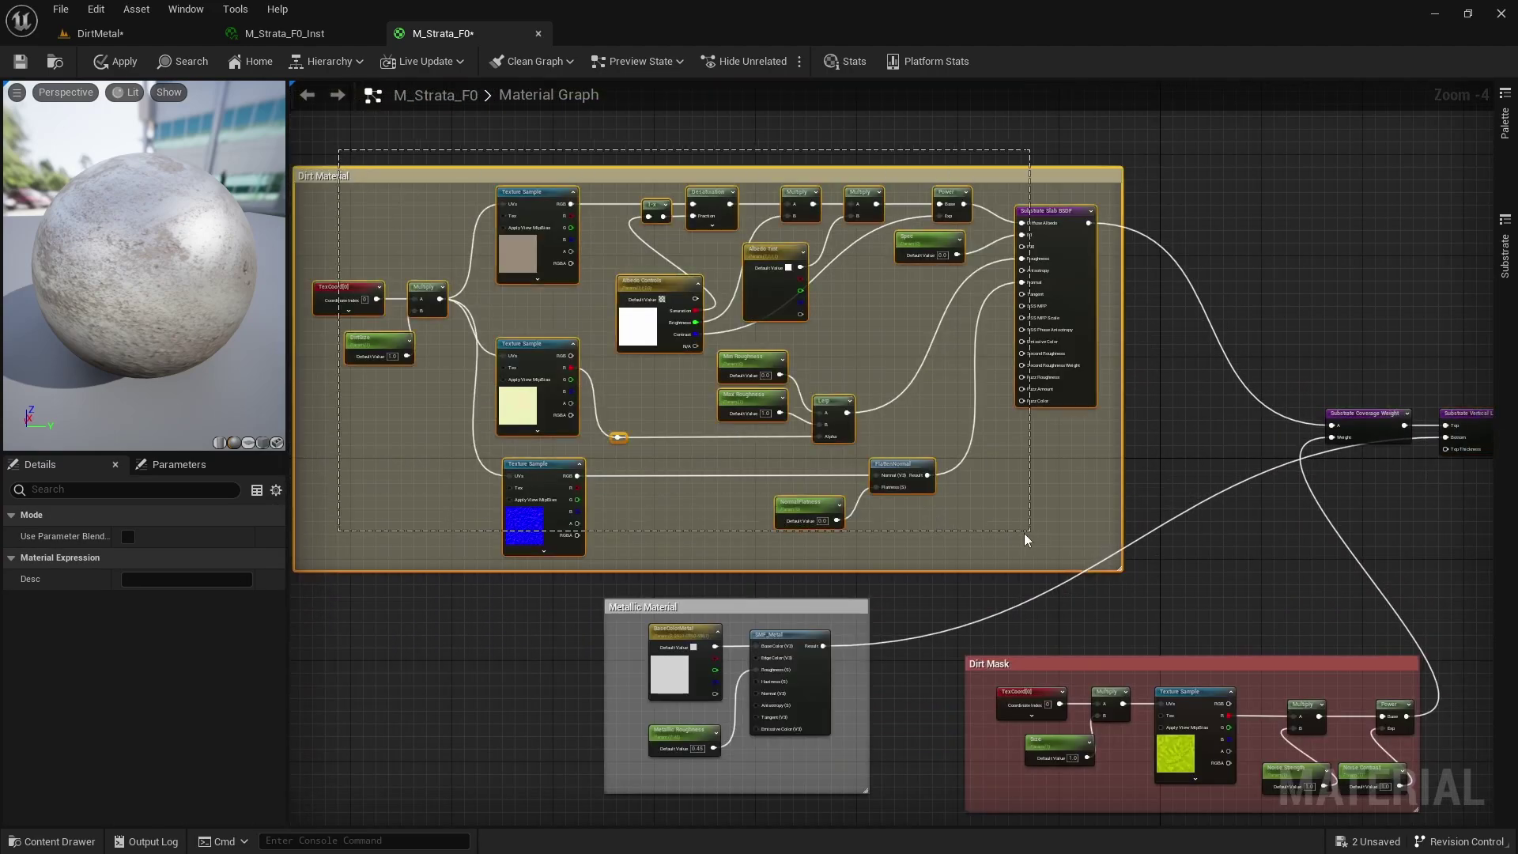
left_click_drag(503, 589, 882, 767)
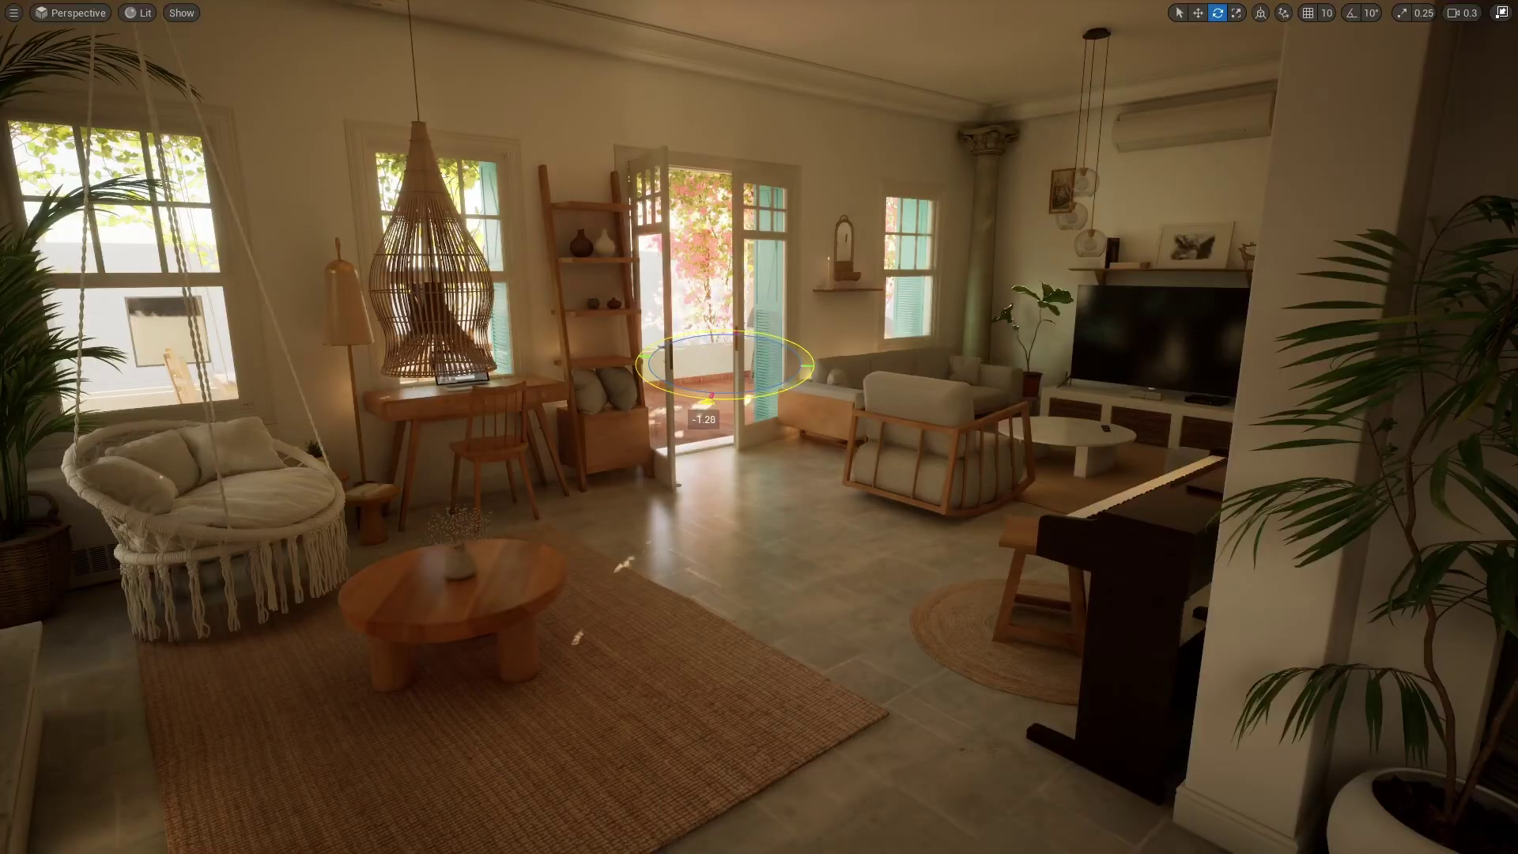
Rotate DirectionalLight_Global so sunlight streams across the living room floor, then bring up its shadow properties.
left_click_drag(708, 400, 771, 384)
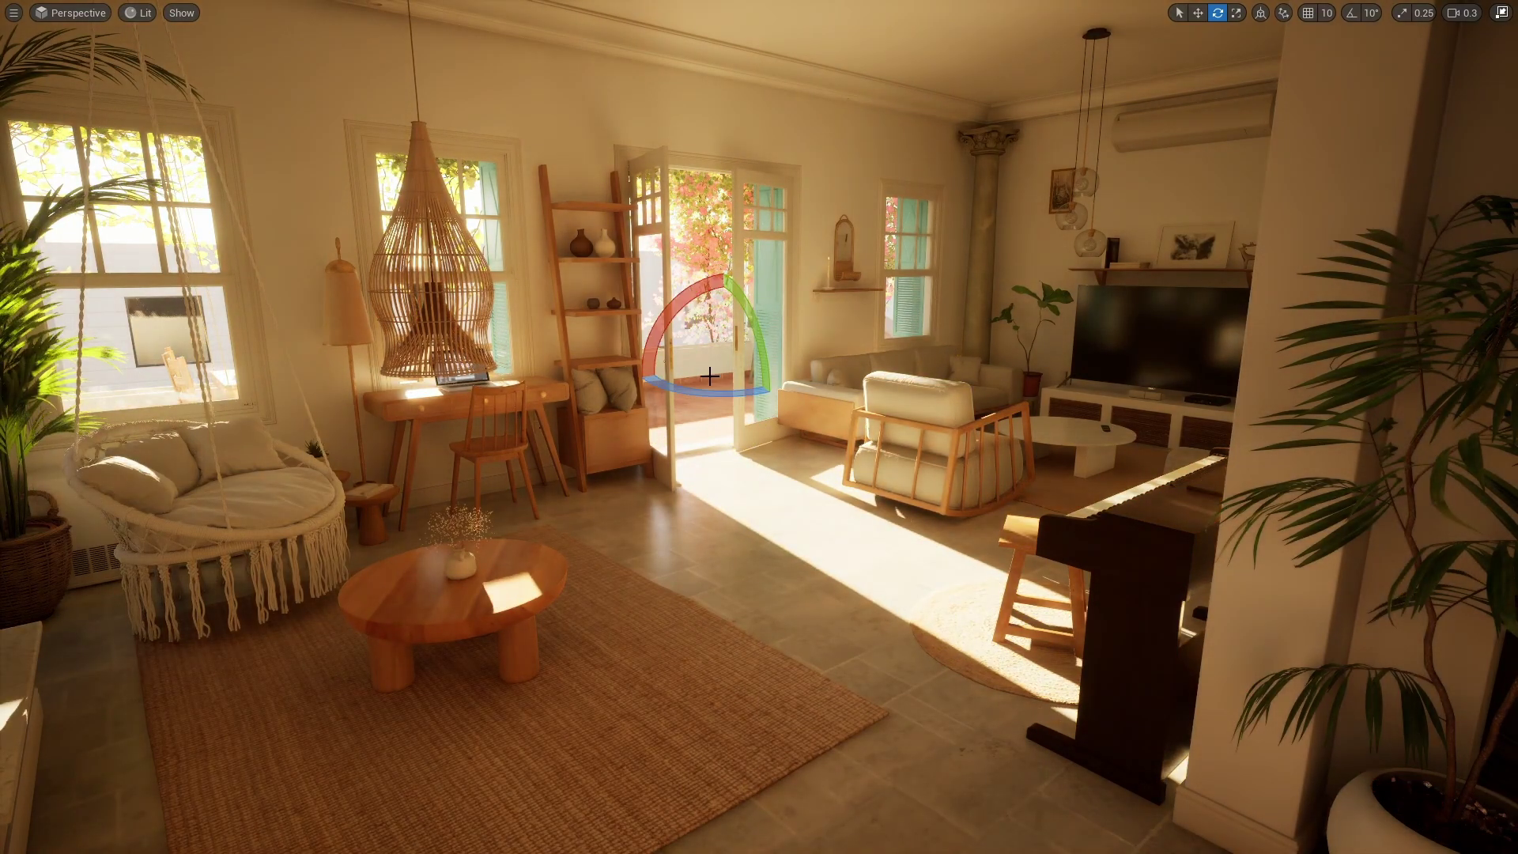
left_click_drag(778, 393, 709, 393)
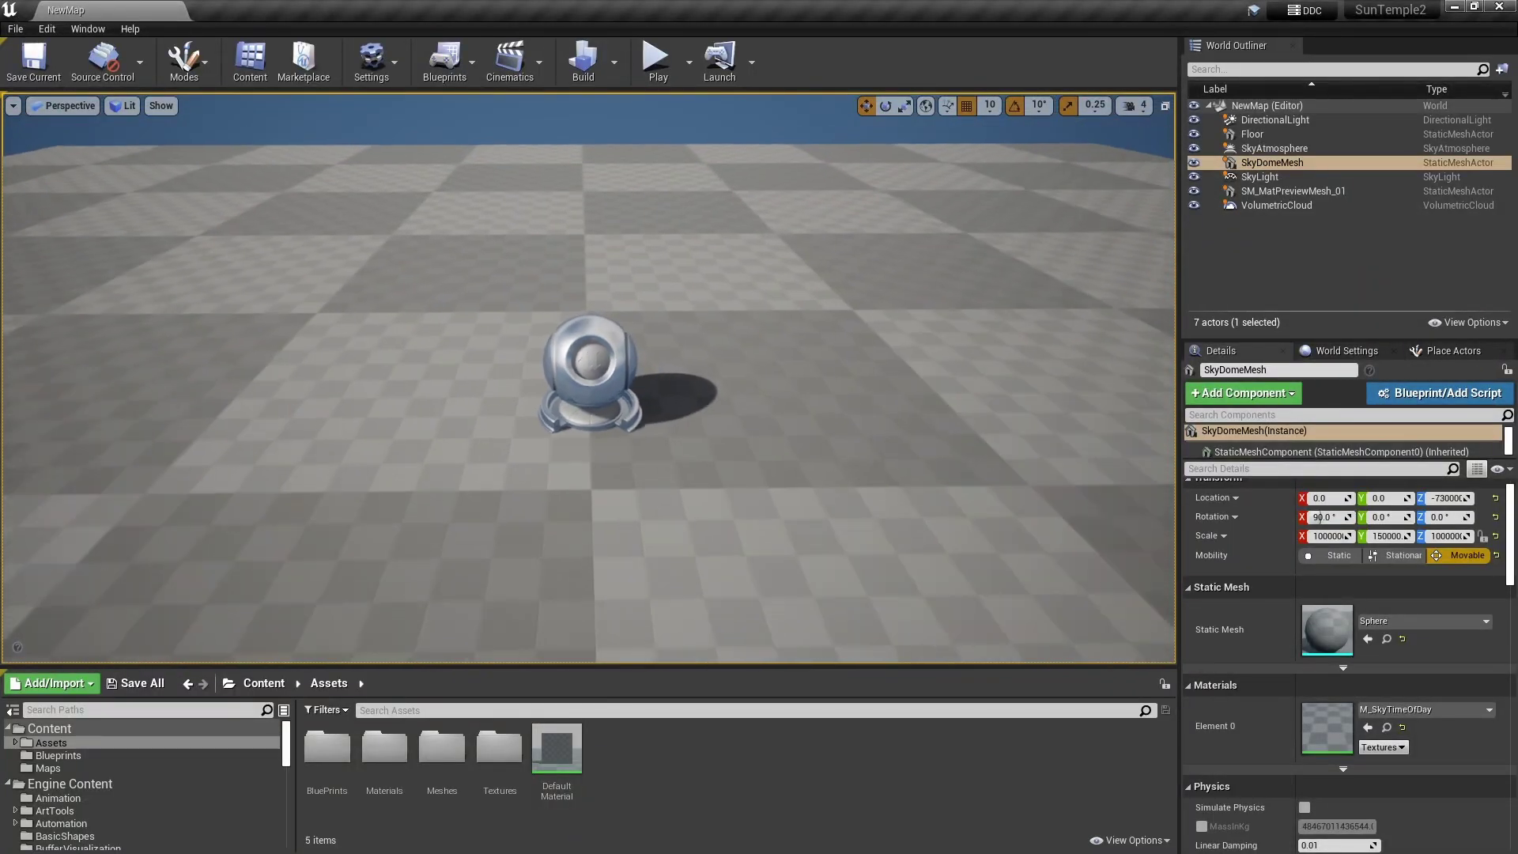
scroll(589, 380, "down", 5)
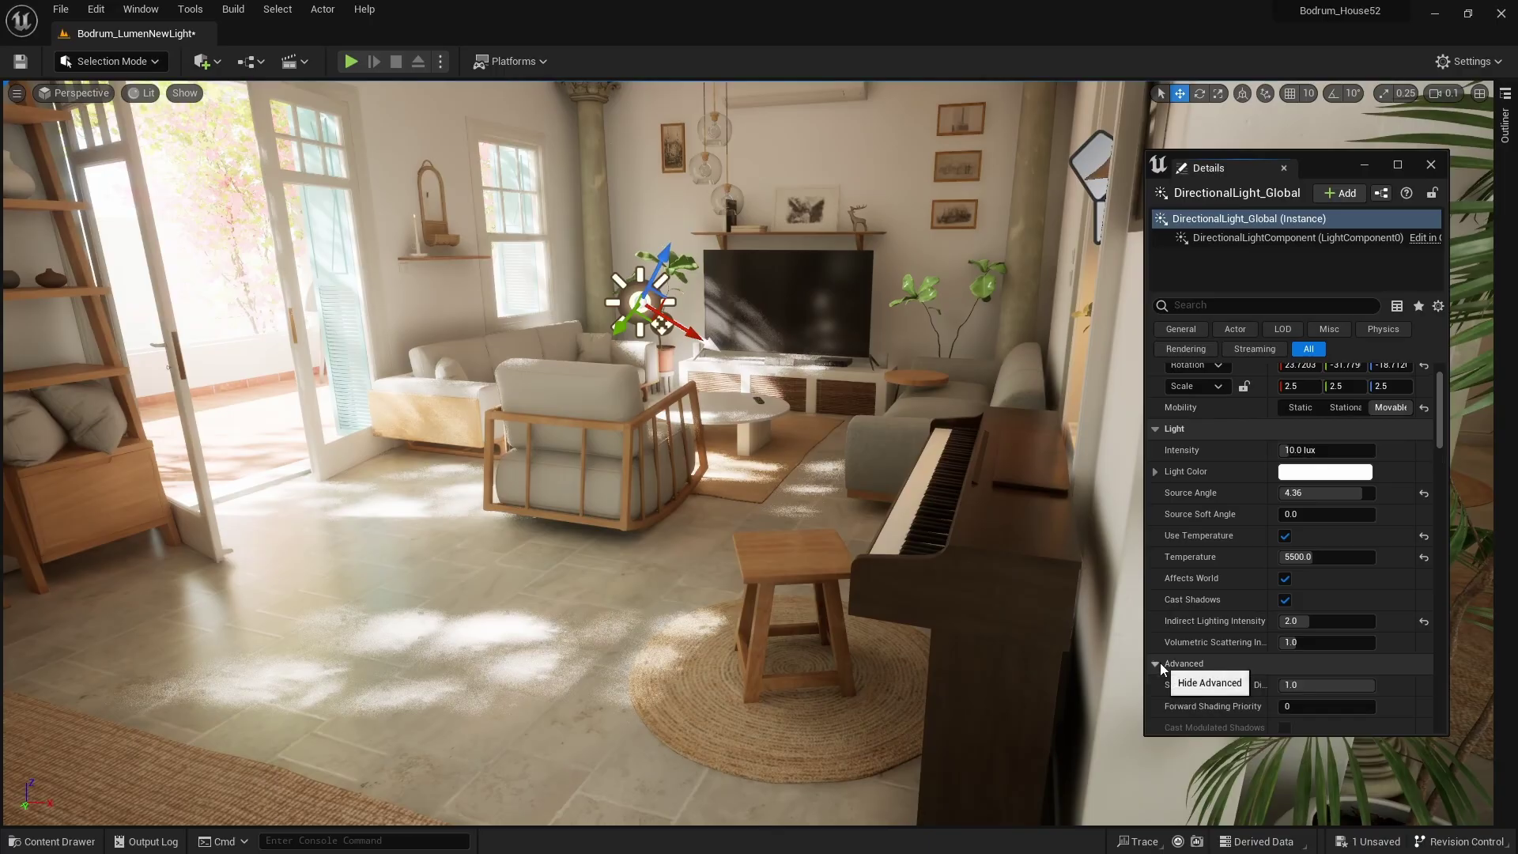
scroll(1216, 615, "down", 10)
scroll(1217, 610, "down", 3)
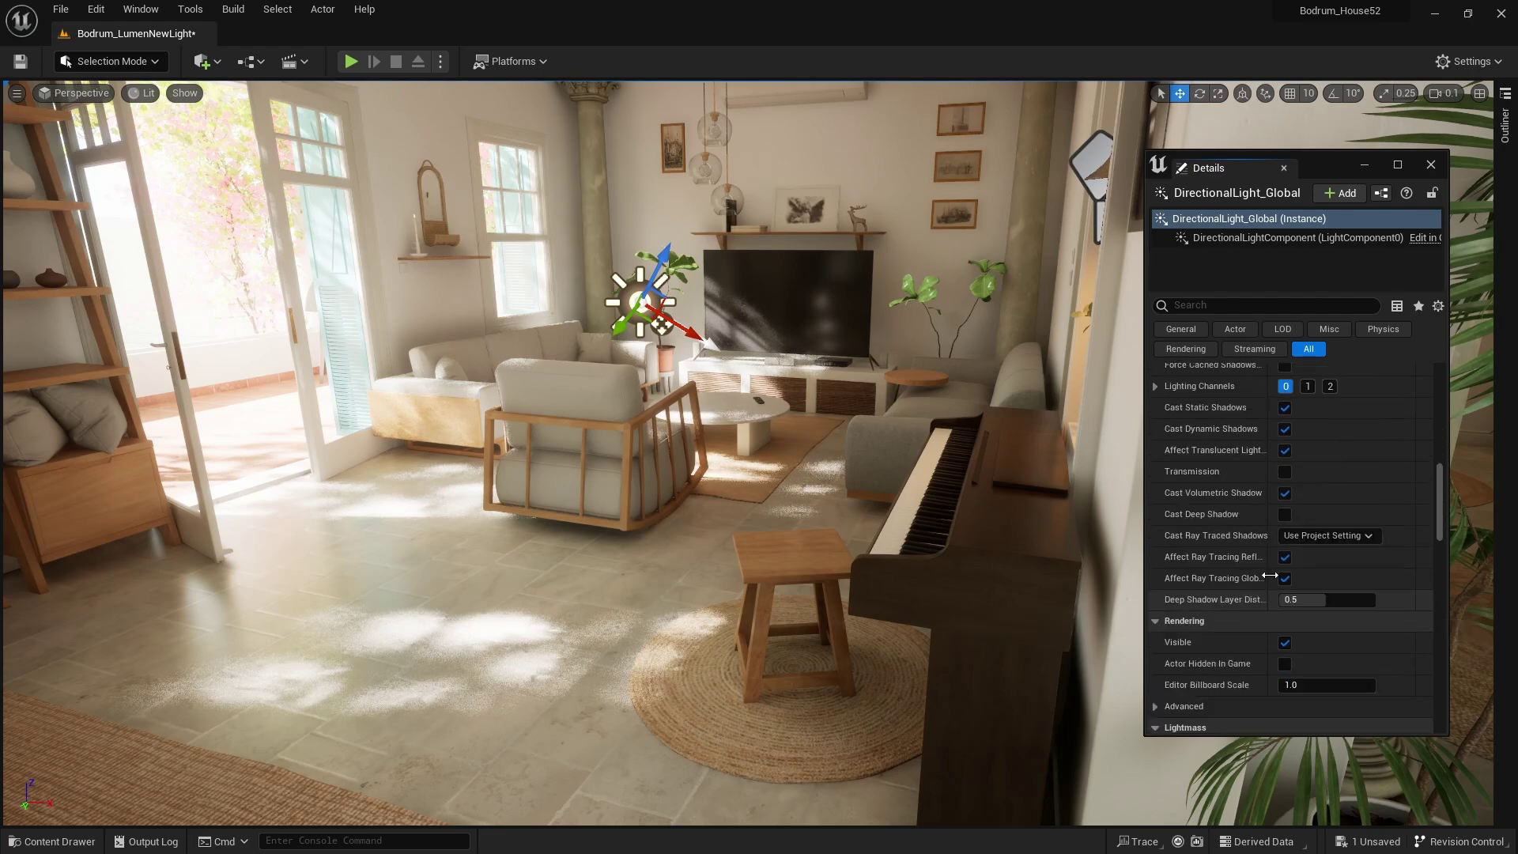
Enable ray-traced sun shadows, move the kitchen light to the cooker hood, duplicate the table, shift the rug left.
left_click(1326, 582)
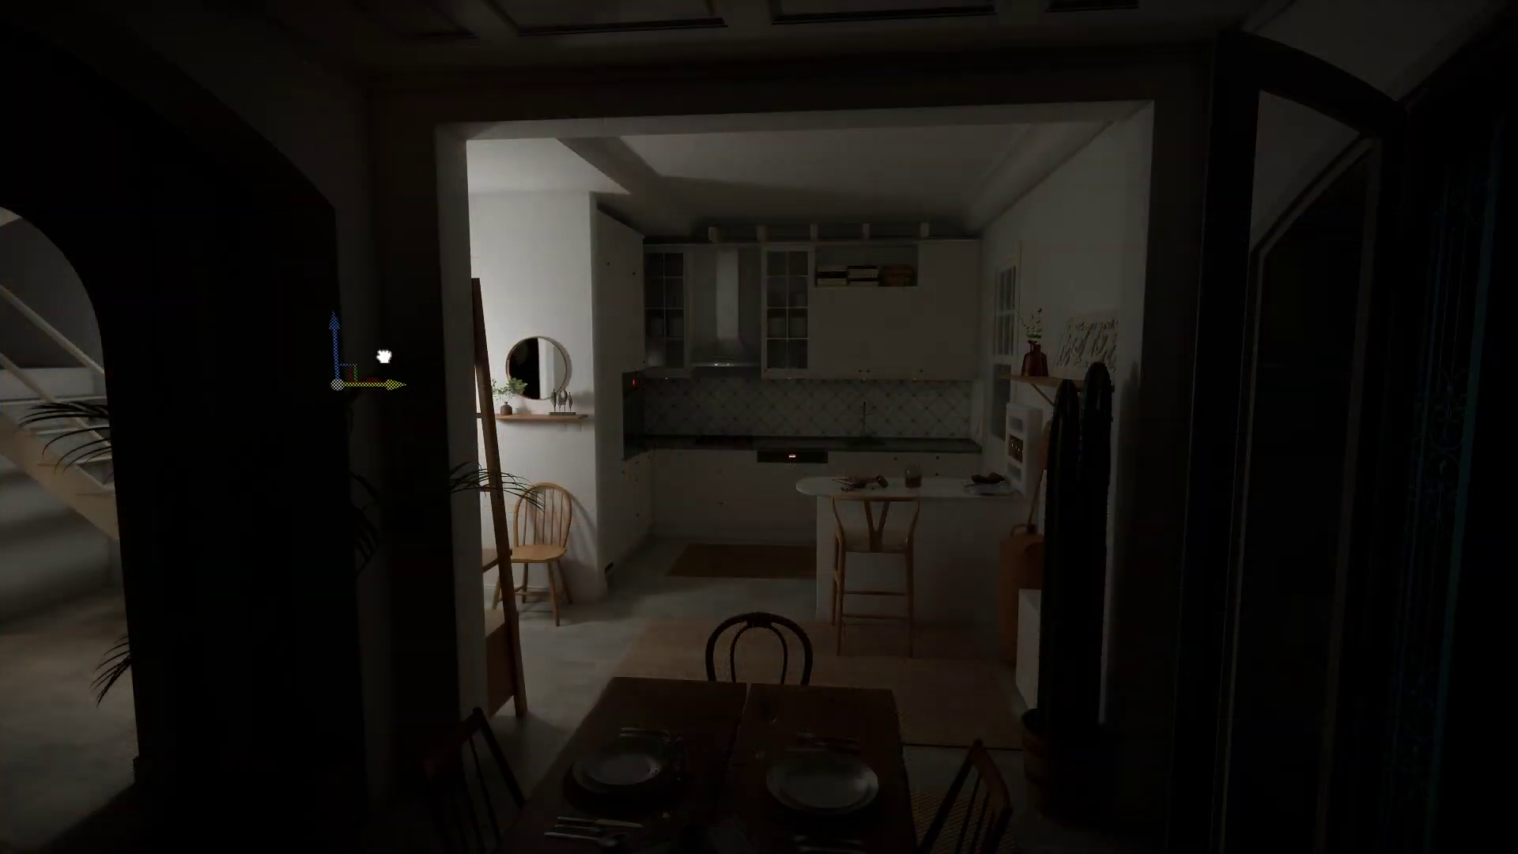
left_click_drag(445, 386, 830, 387)
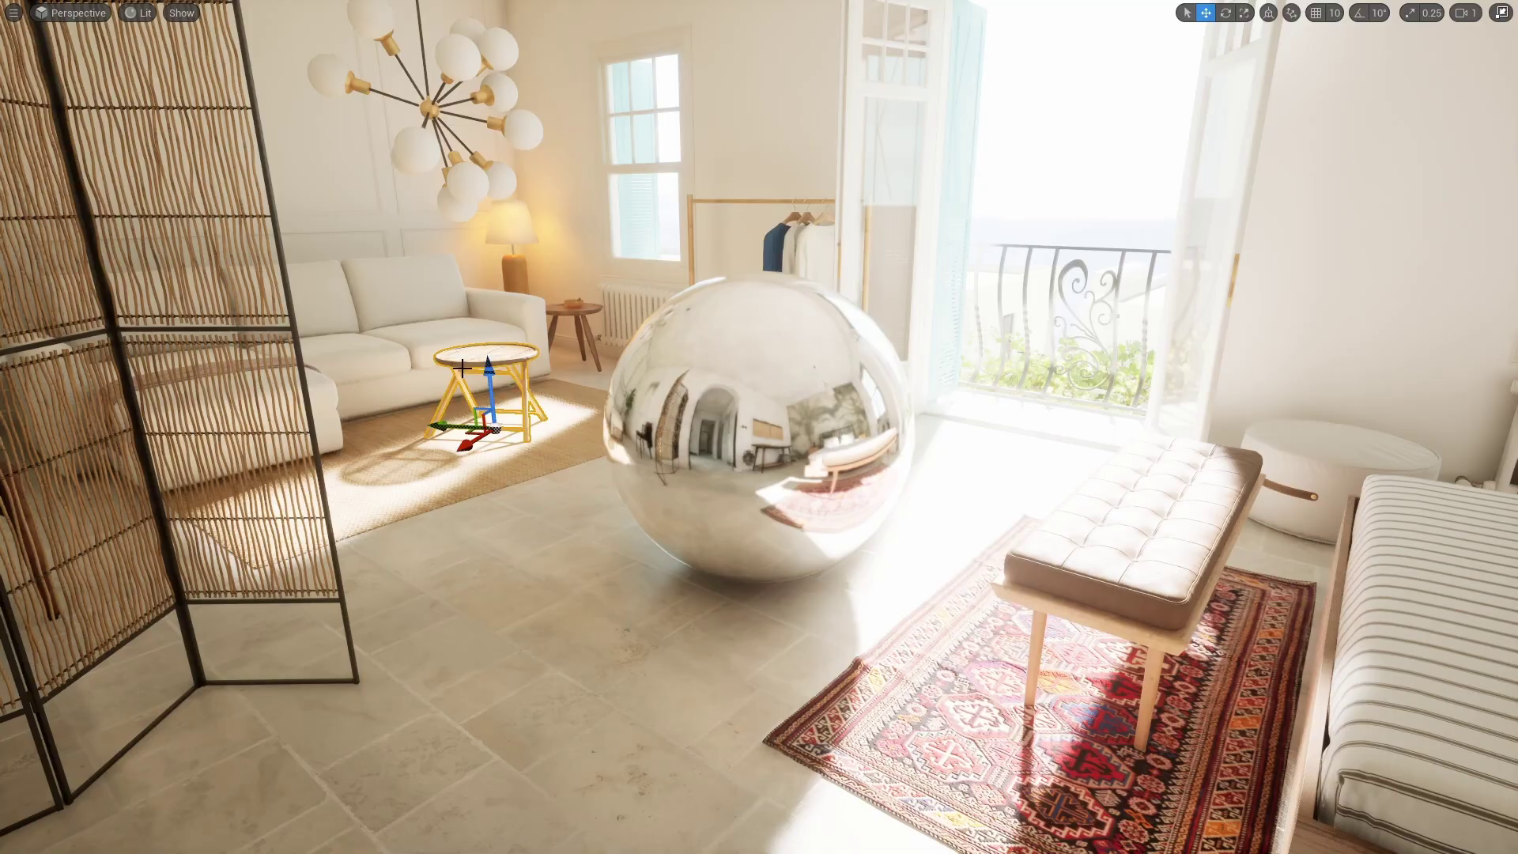
left_click(480, 370)
left_click_drag(481, 370, 504, 755, "alt")
left_click_drag(1059, 691, 877, 621)
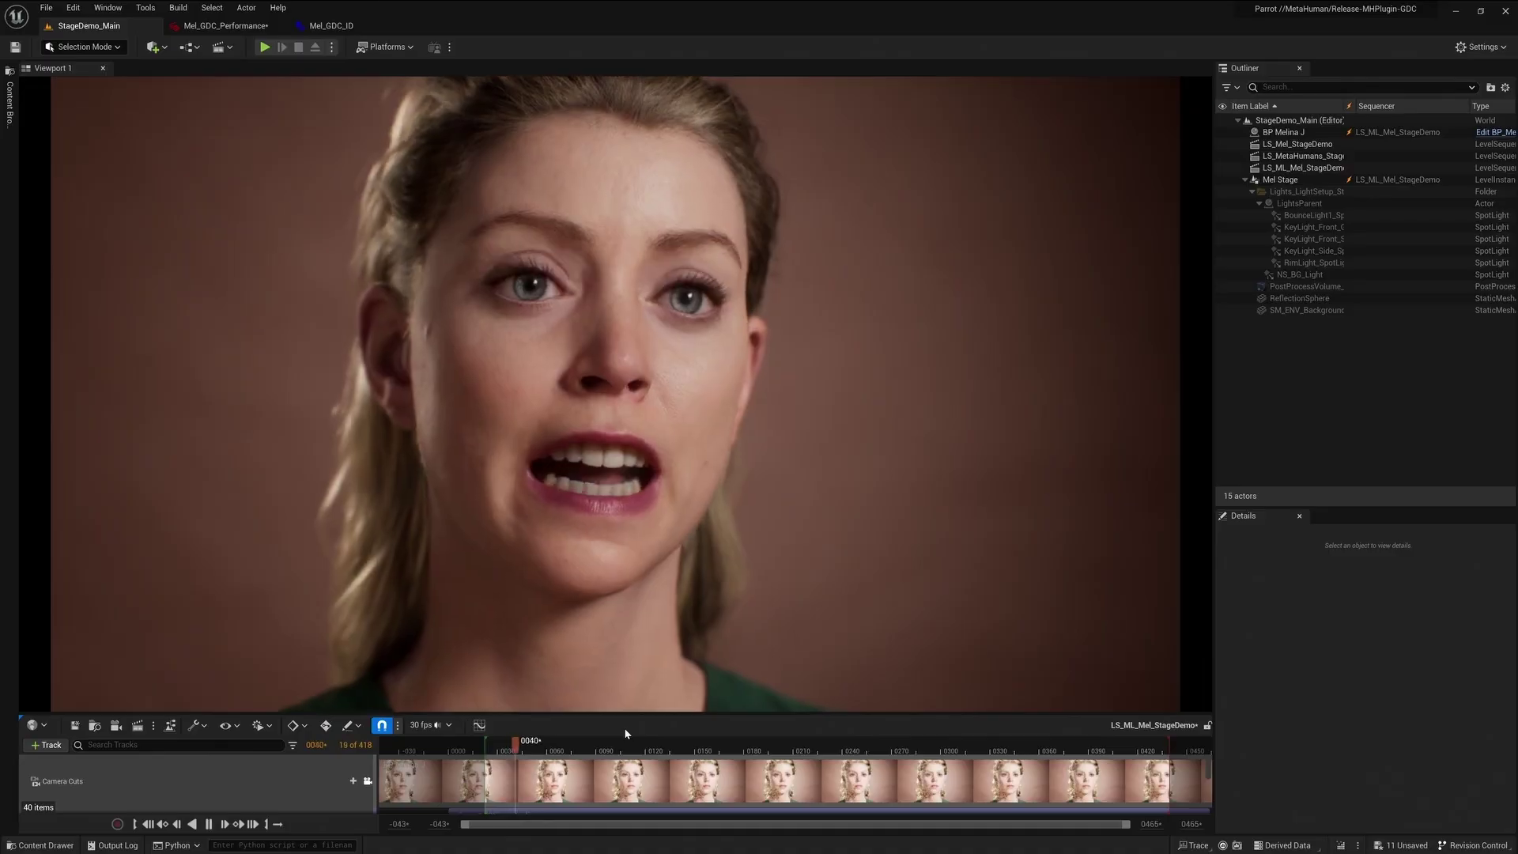